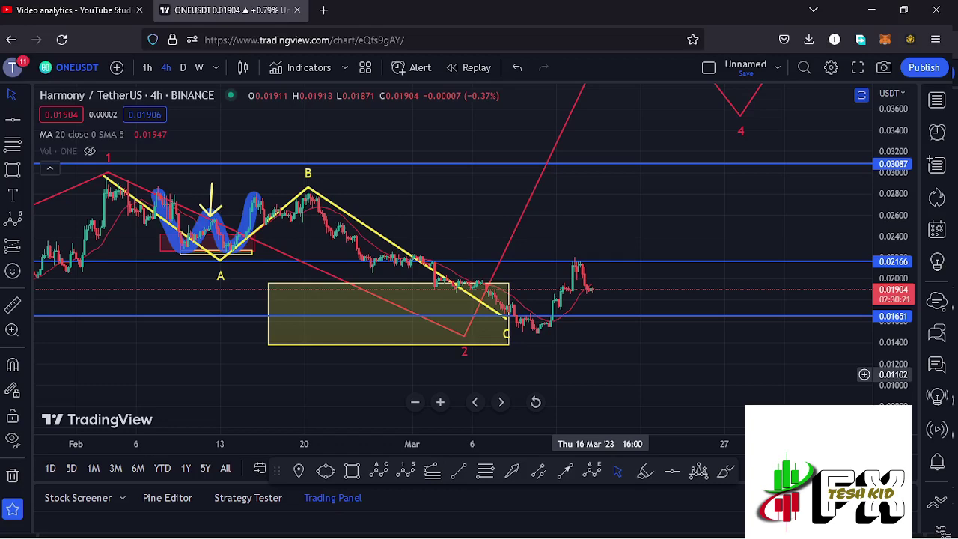
- Examine the 4-hour ONEUSDT wave count, from the rise into wave 1 through the A-B-C correction to the projected waves 3, 4 and 5
scroll(599, 374, up, 1)
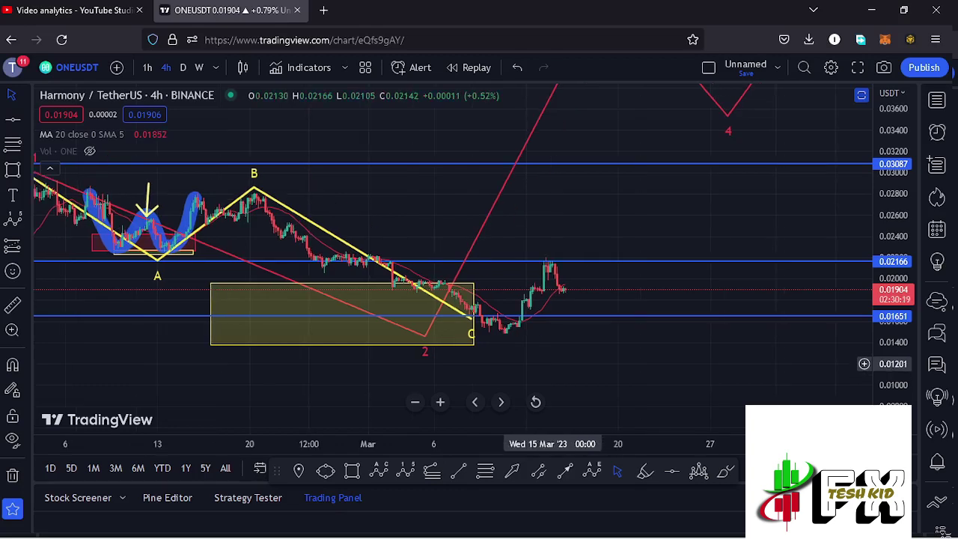
drag(563, 364, 597, 366)
scroll(597, 366, up, 2)
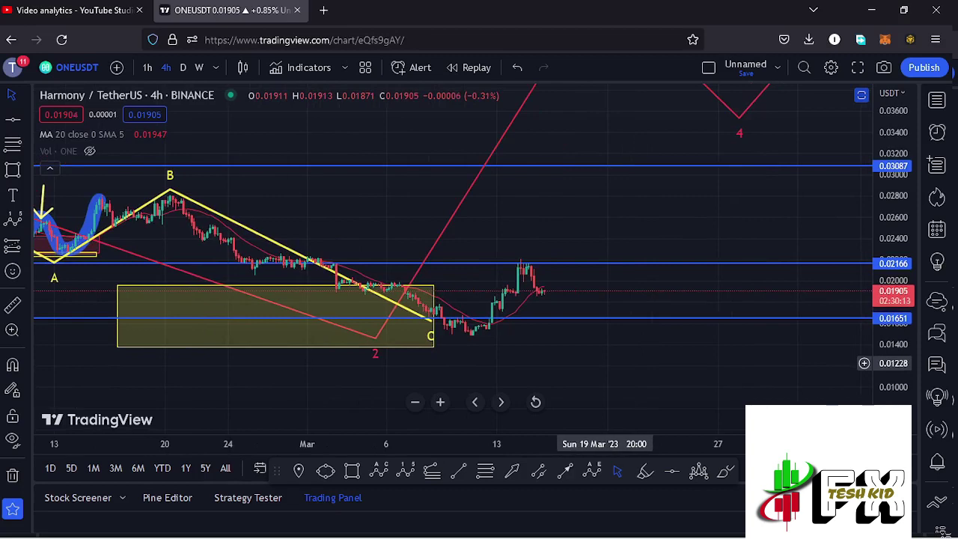
scroll(604, 363, left, 12)
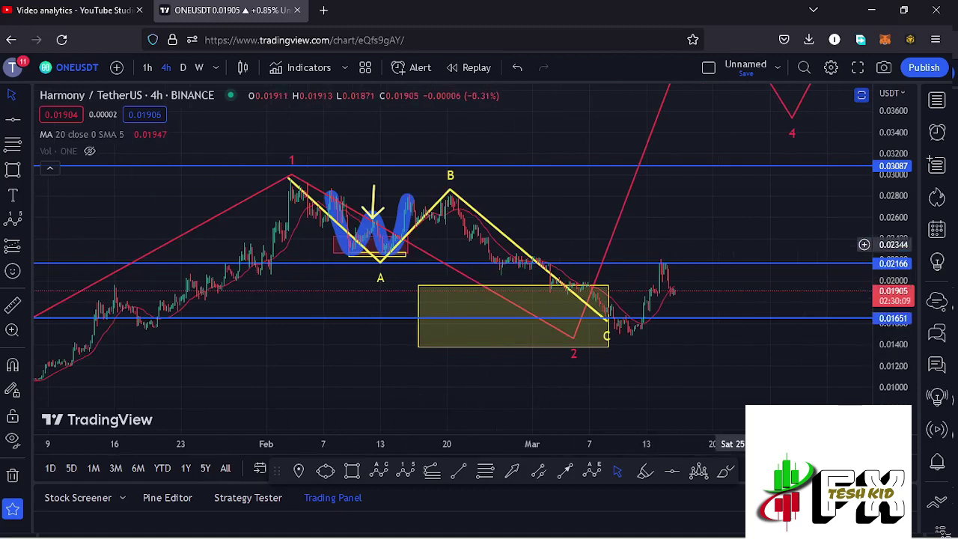
drag(790, 211, 781, 219)
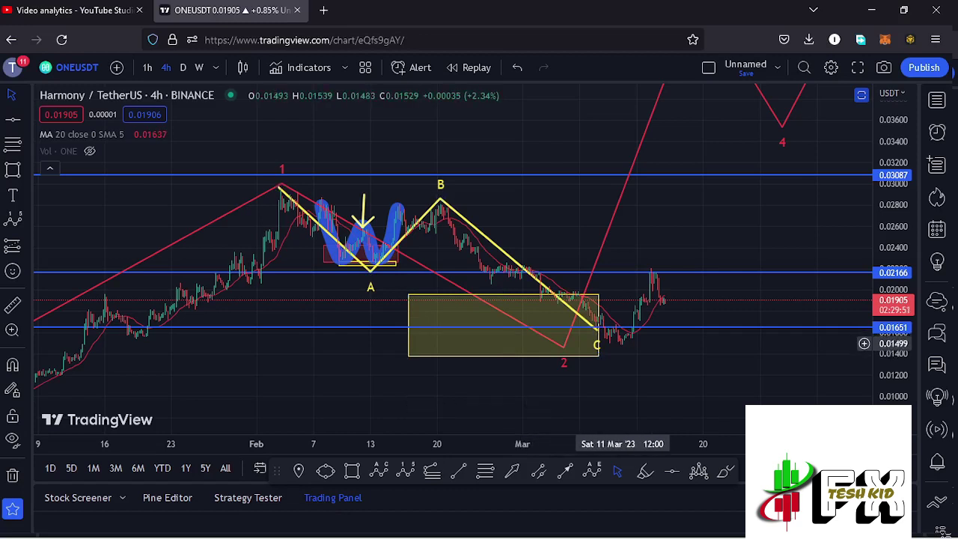
drag(804, 213, 723, 284)
drag(893, 175, 893, 314)
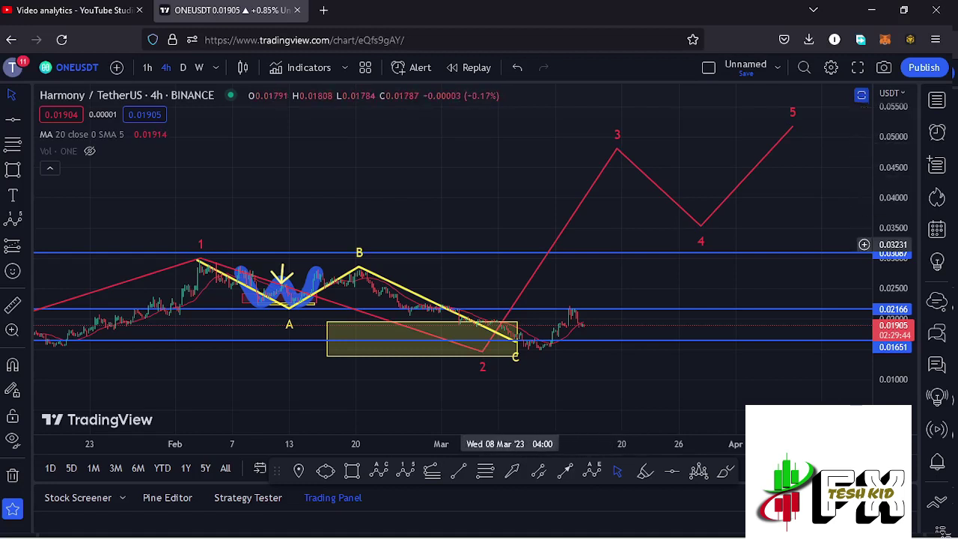
scroll(484, 289, down, 2)
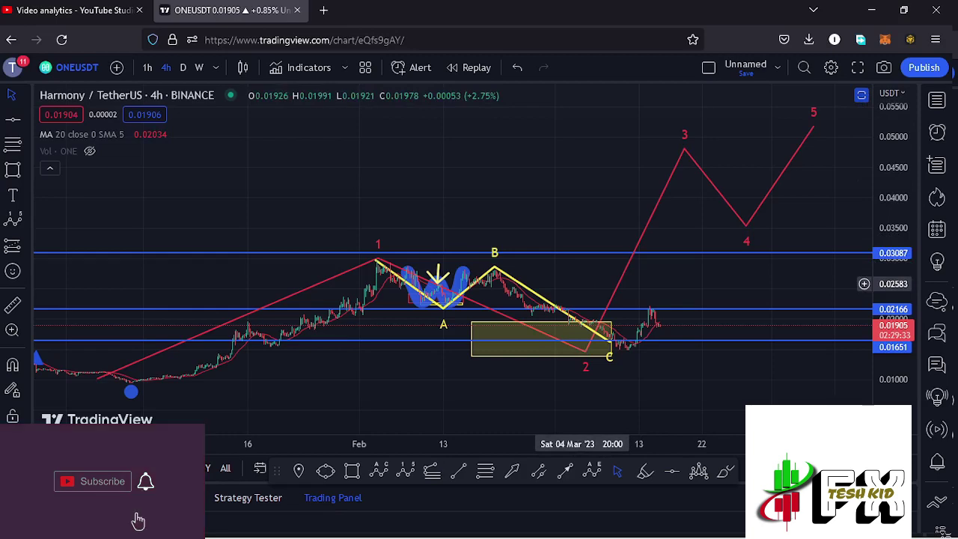
drag(587, 284, 620, 220)
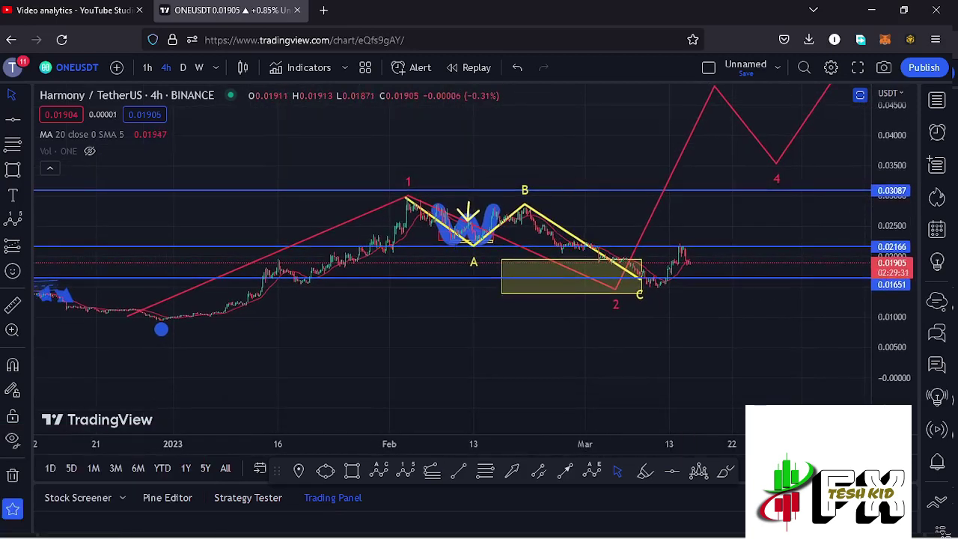
drag(892, 337, 891, 233)
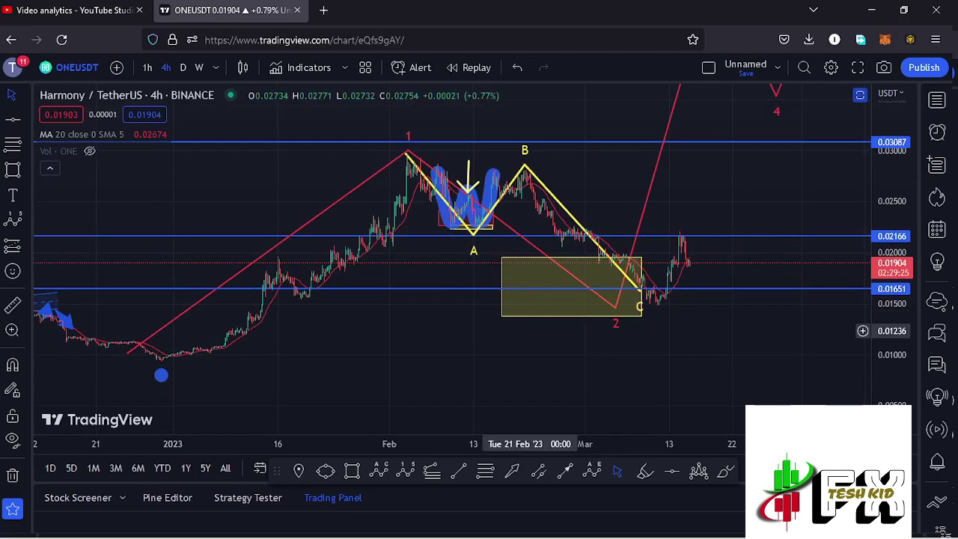
drag(373, 325, 395, 329)
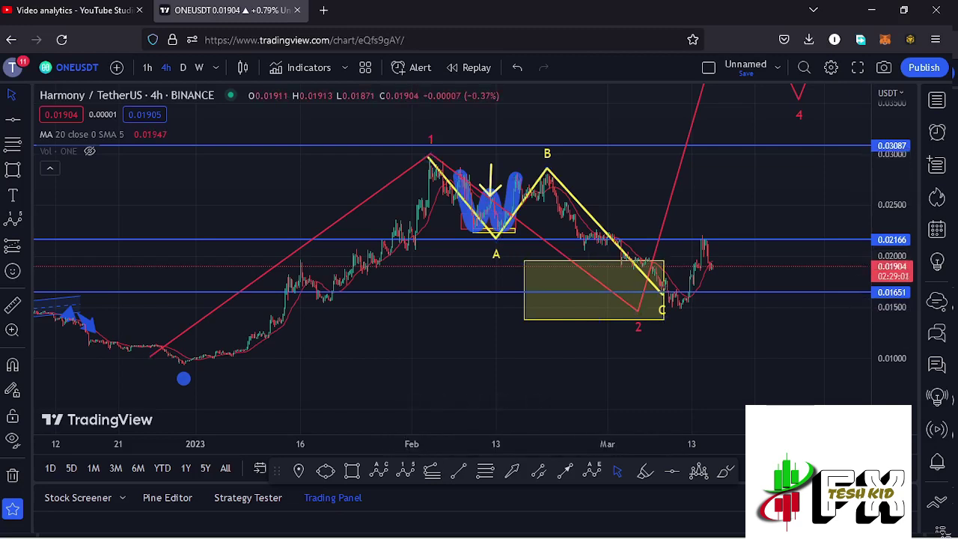
- Draw a Fibonacci retracement from the 30 December 2022 low at 0.00933 to the wave 1 high at about 0.02975, and delete it after checking
click(486, 470)
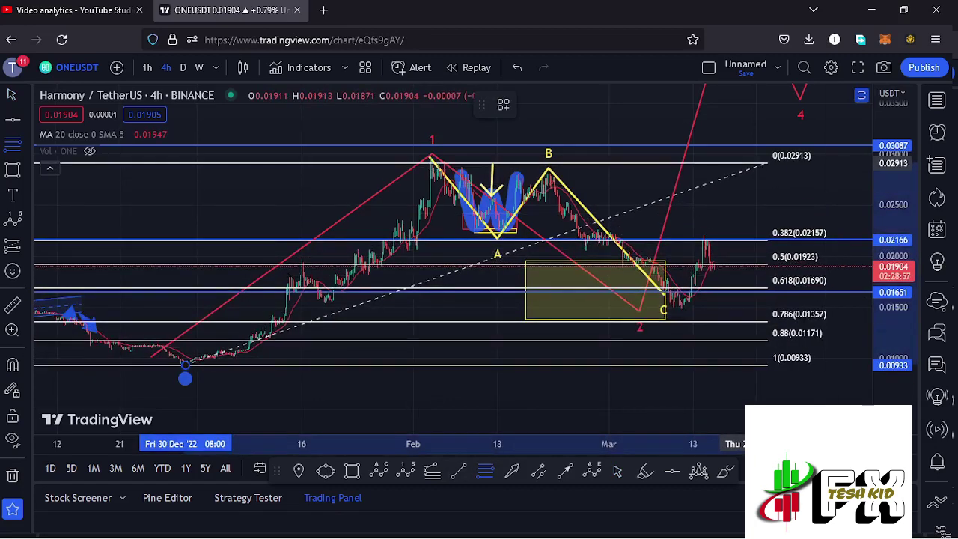
drag(758, 152, 760, 157)
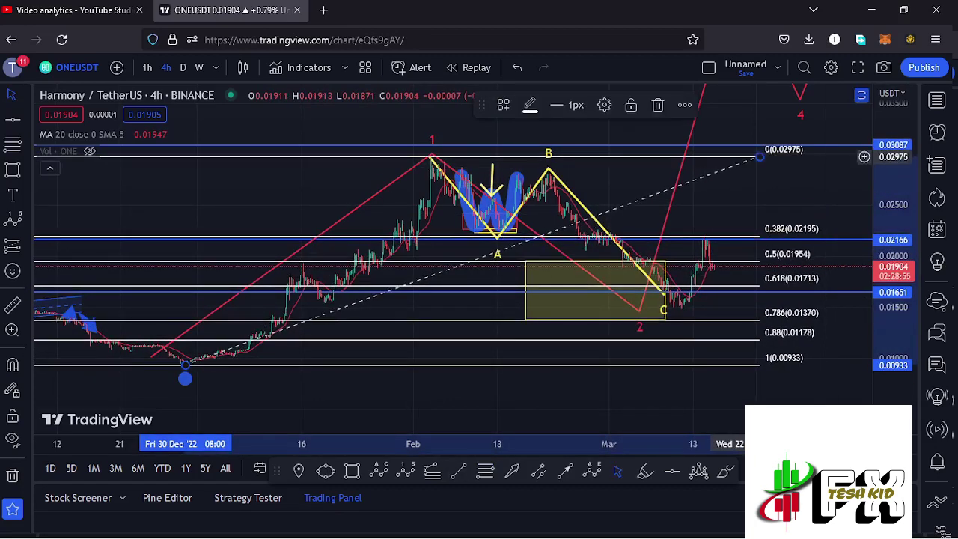
drag(784, 186, 729, 194)
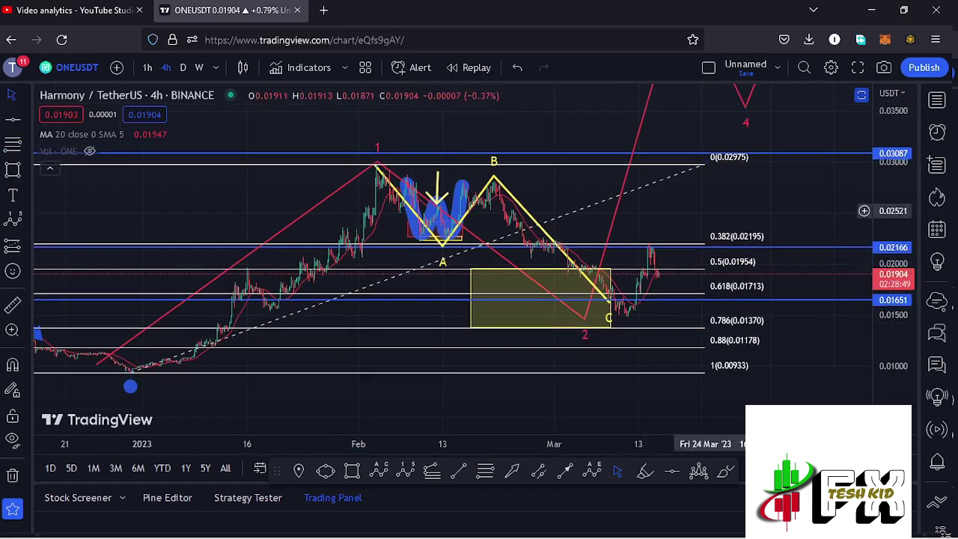
click(704, 163)
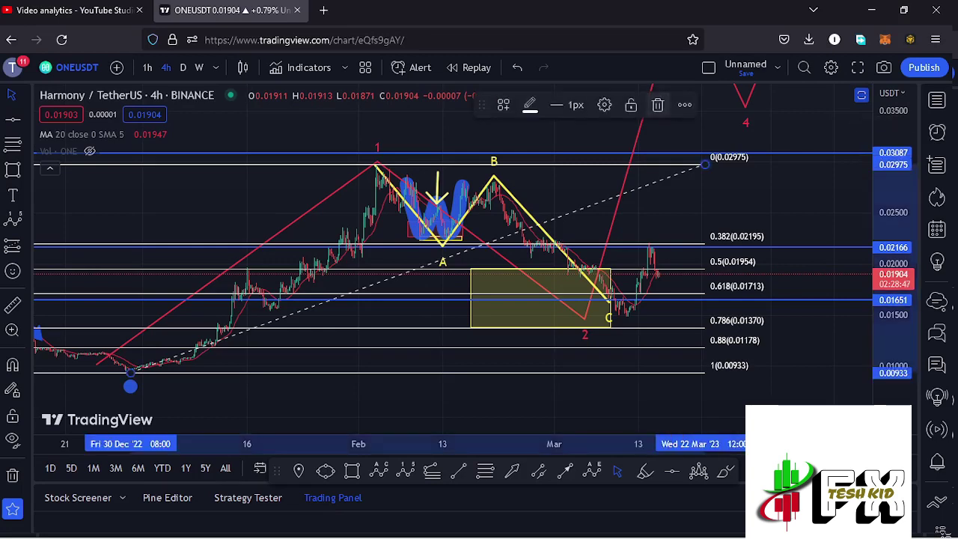
click(659, 105)
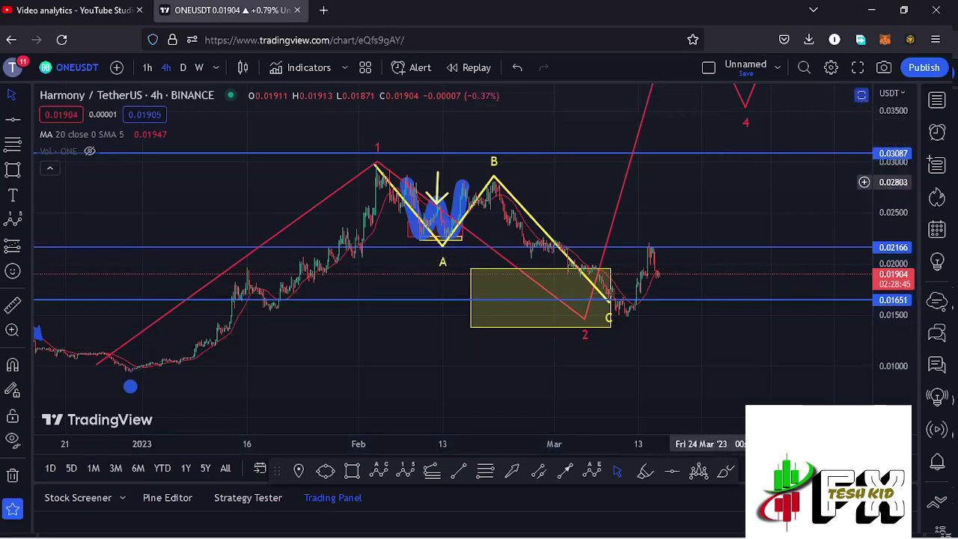
- Draw a trend-based Fibonacci extension from the wave 1 high at about 0.02973 to the wave A low at 0.02253 and wave B's level, 0.0281
drag(719, 198, 690, 253)
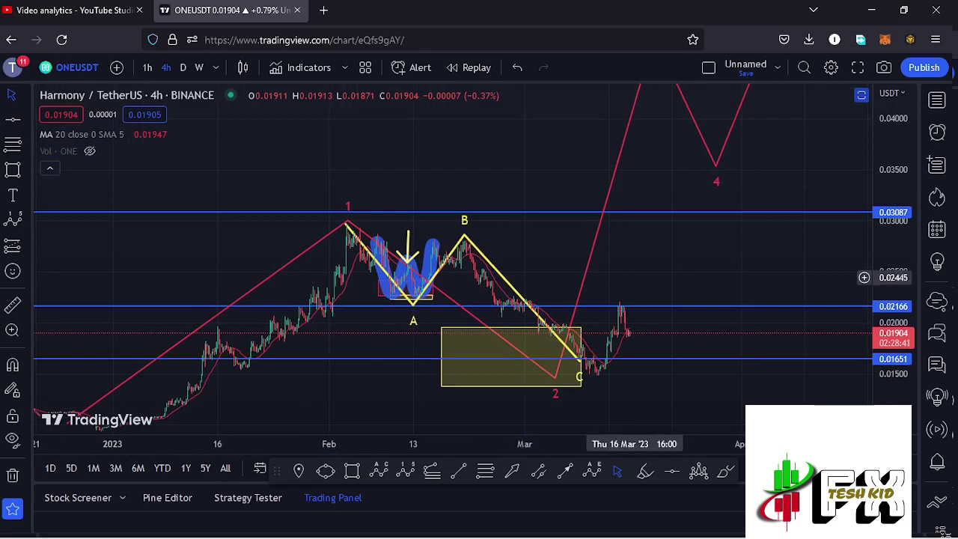
drag(639, 272, 705, 243)
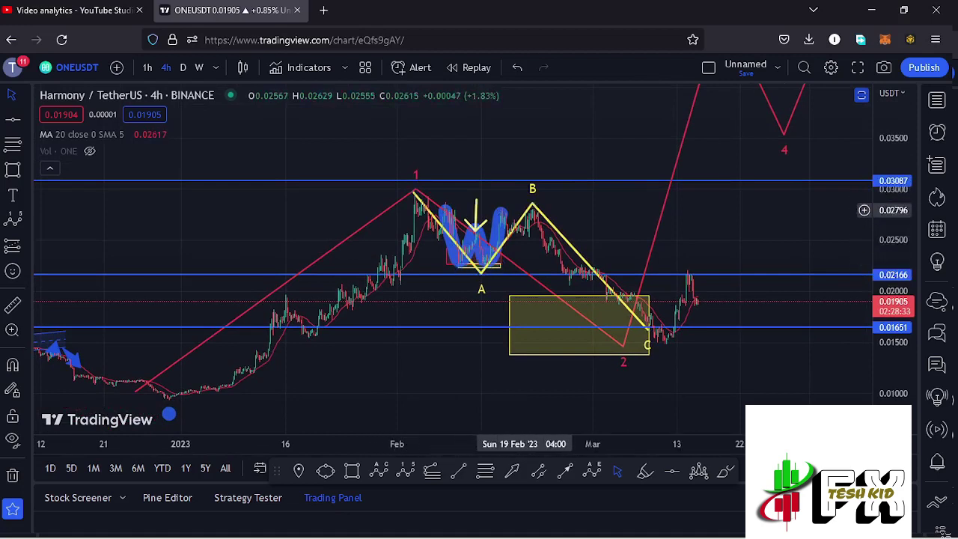
drag(757, 250, 811, 239)
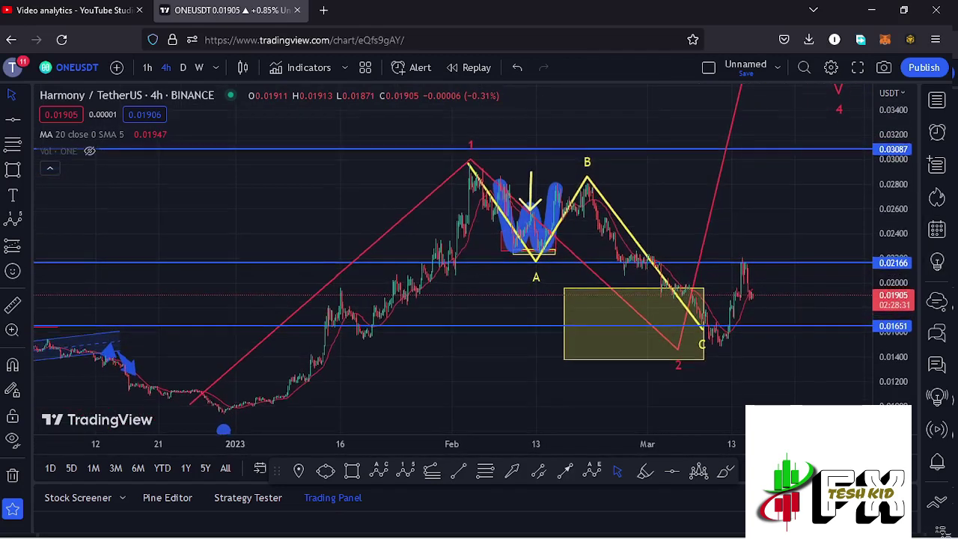
scroll(672, 327, up, 3)
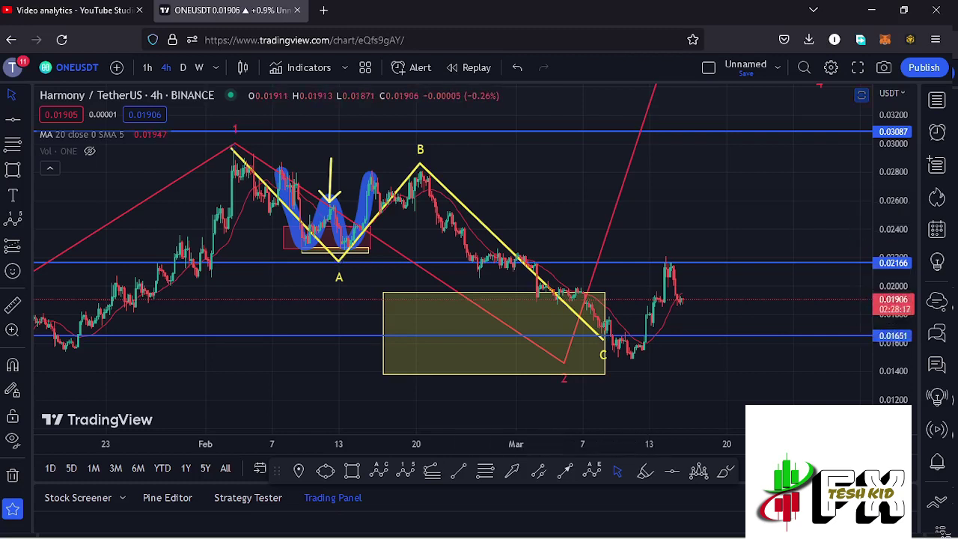
click(431, 470)
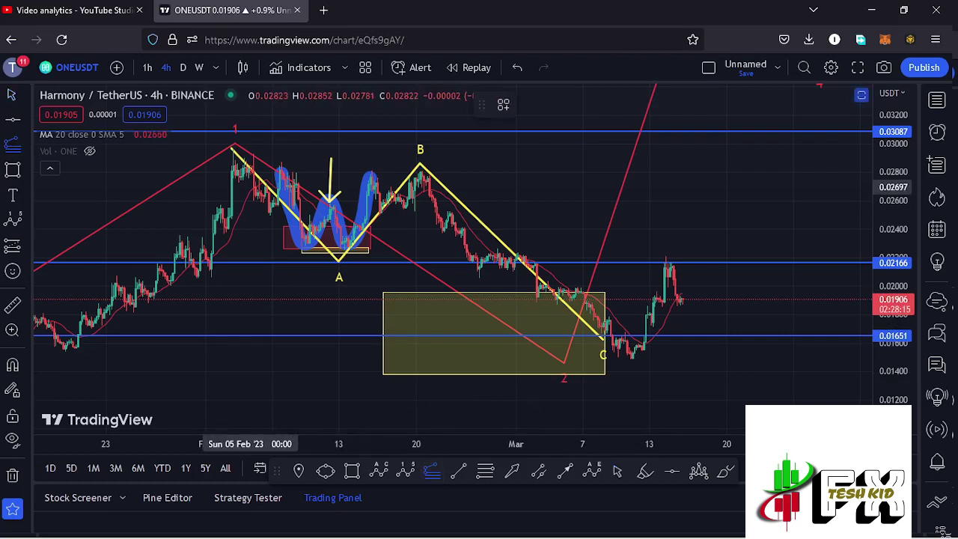
click(234, 148)
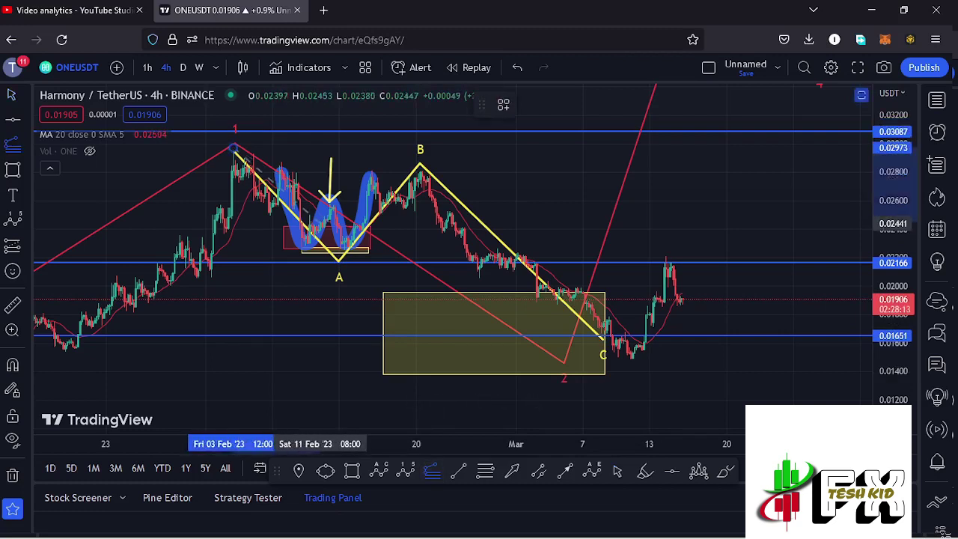
click(341, 250)
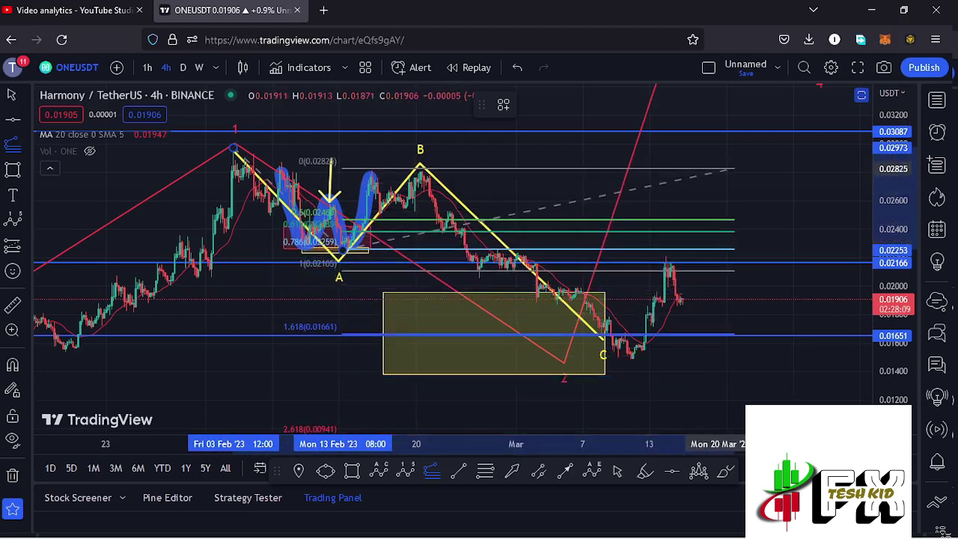
click(736, 170)
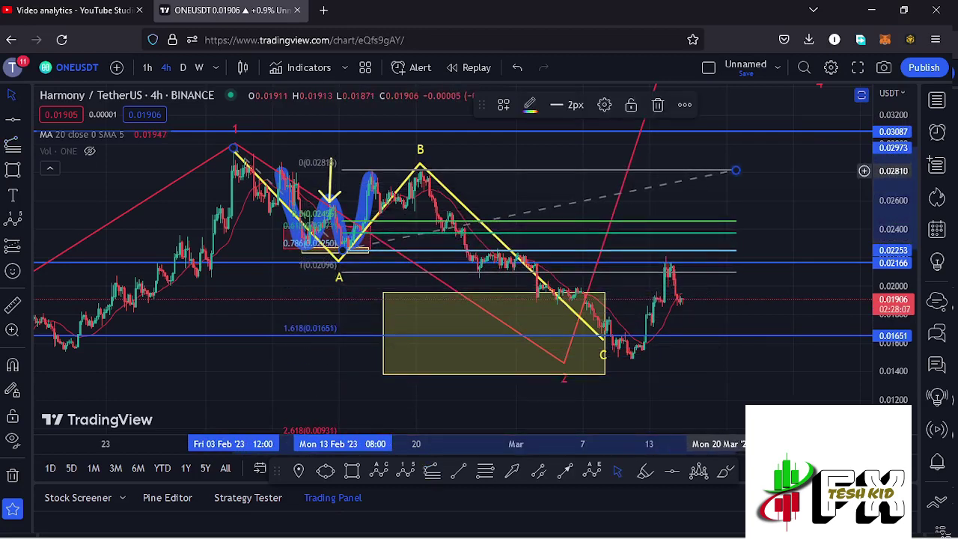
click(786, 220)
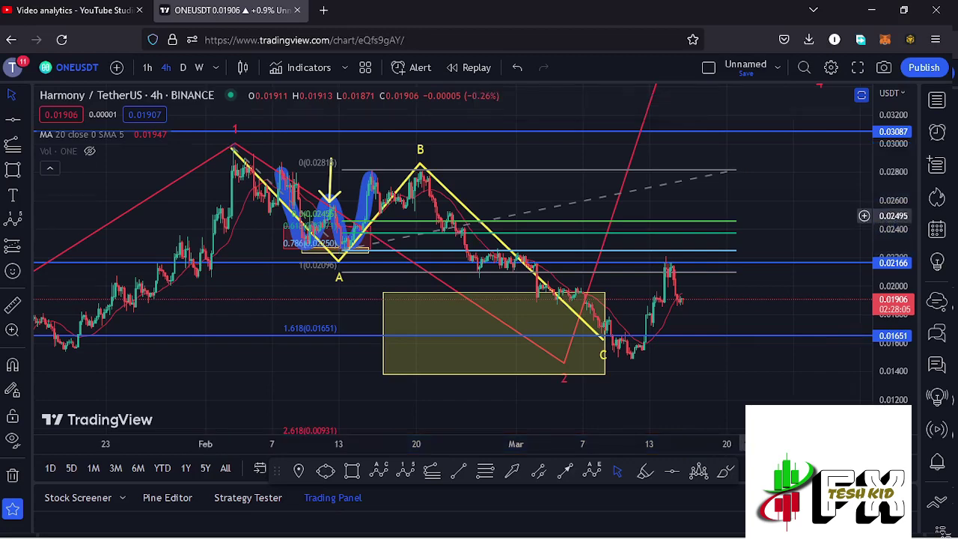
drag(789, 216, 780, 207)
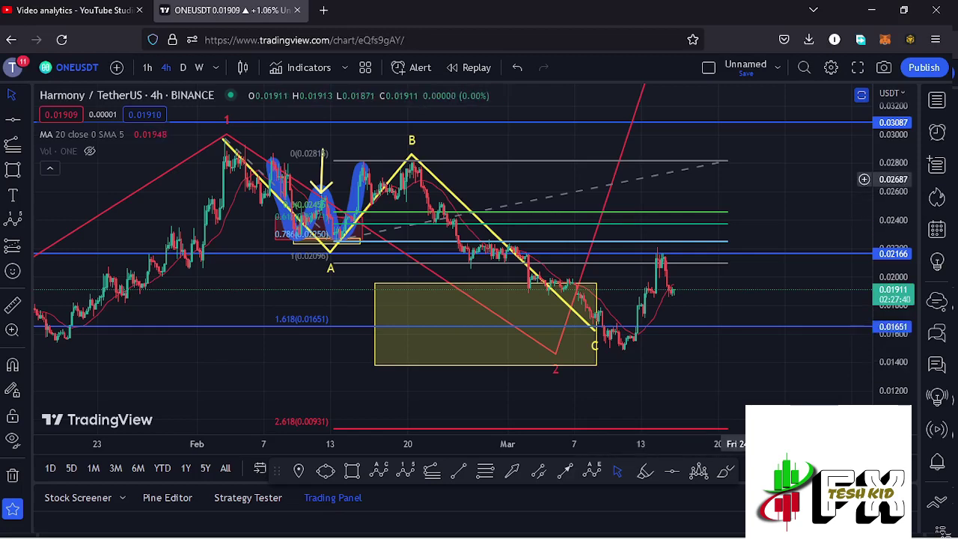
- Delete the Fibonacci extension drawn over the A-B-C correction
drag(776, 180, 717, 210)
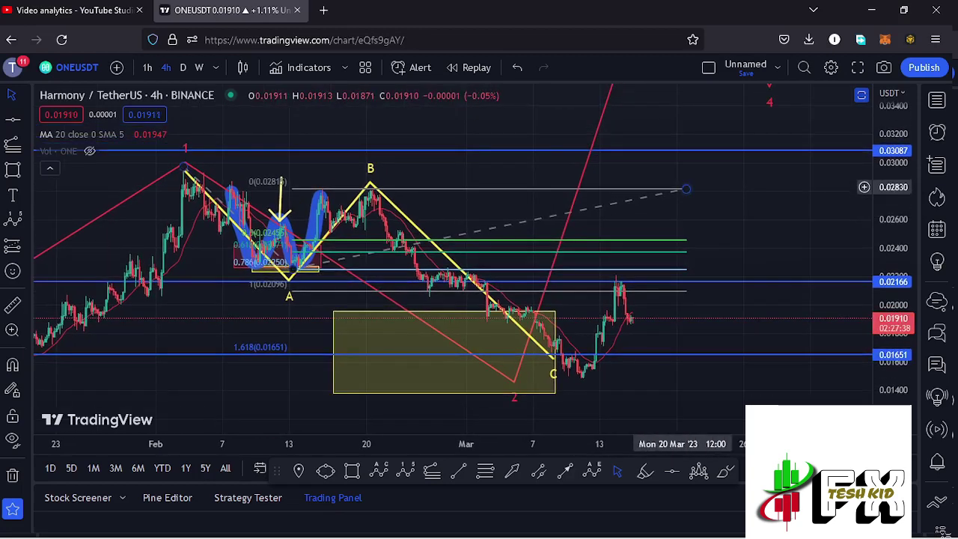
click(686, 189)
click(657, 105)
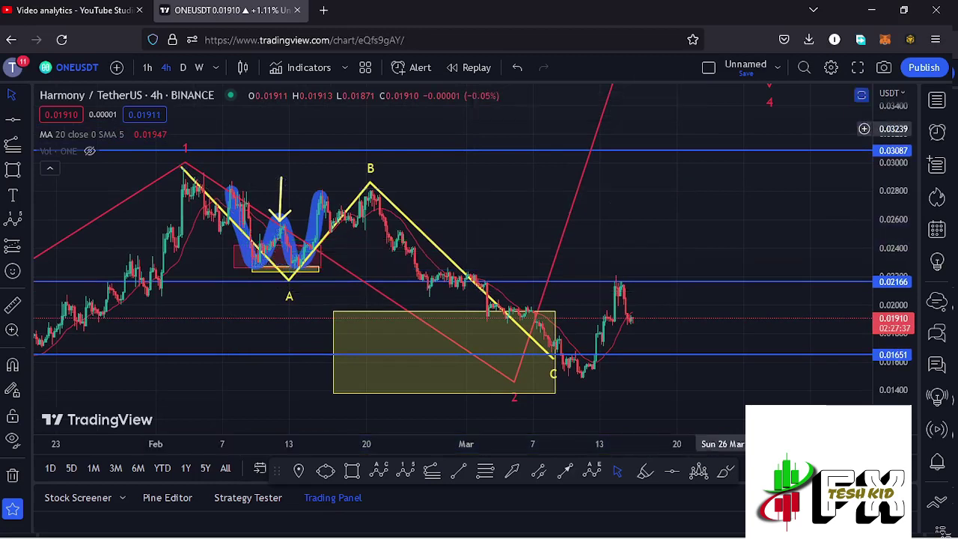
- Draw a trend-based Fibonacci extension from the late December low at about 0.00956 to the wave 1 high at 0.02984 and wave 2 low at 0.01466
scroll(516, 247, down, 5)
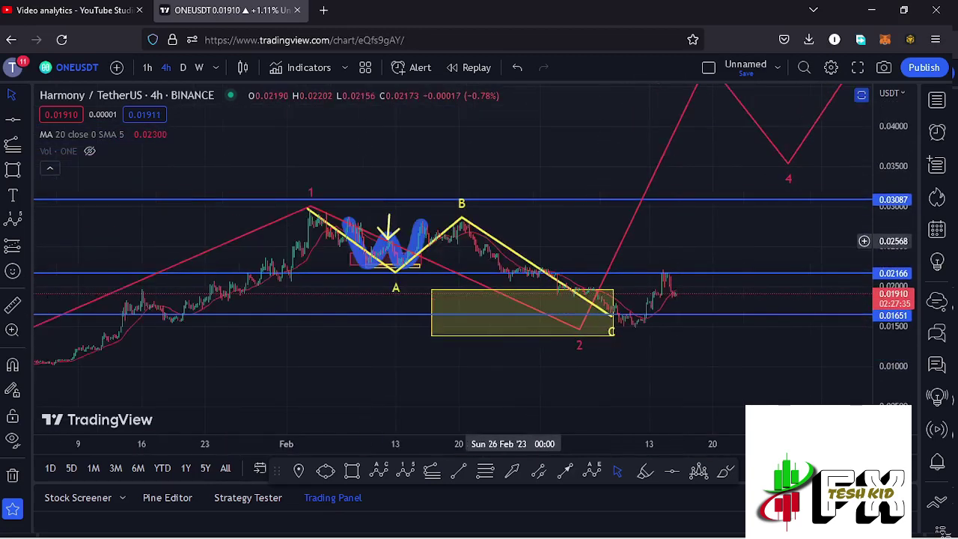
drag(795, 234, 641, 249)
drag(892, 225, 892, 298)
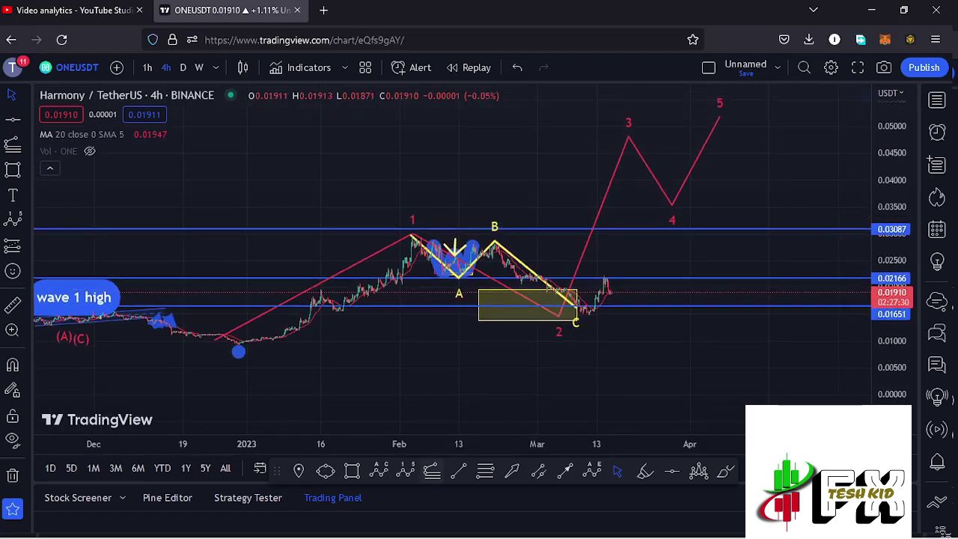
click(432, 470)
click(238, 341)
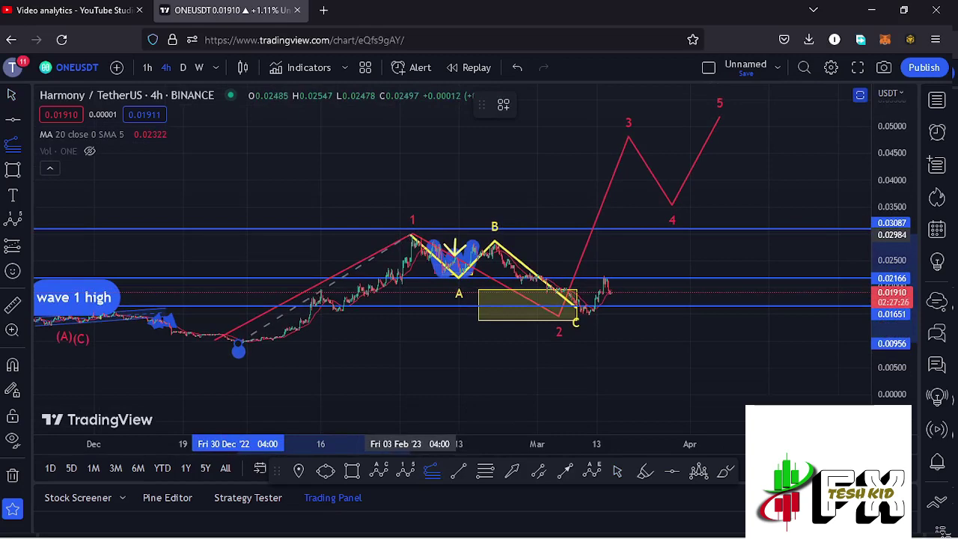
click(410, 235)
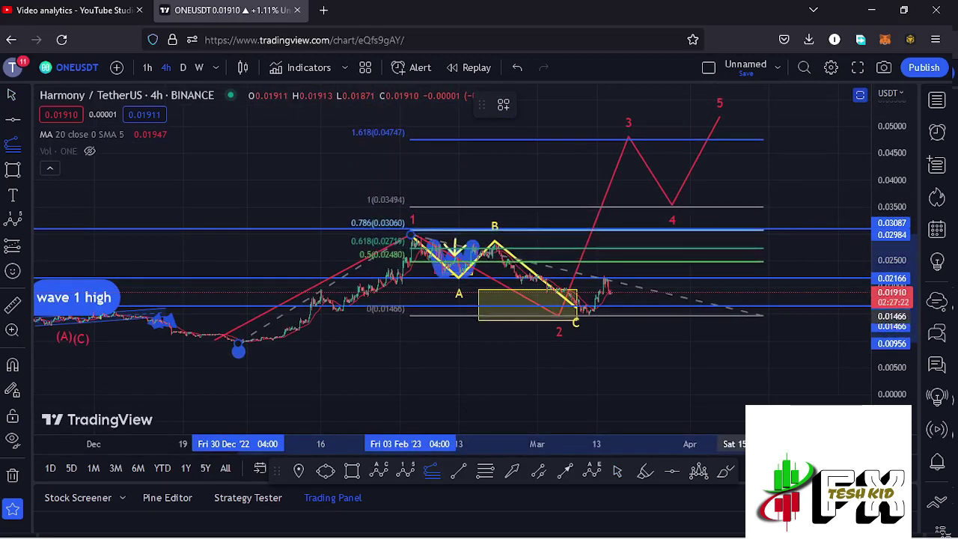
click(763, 316)
drag(792, 182, 780, 208)
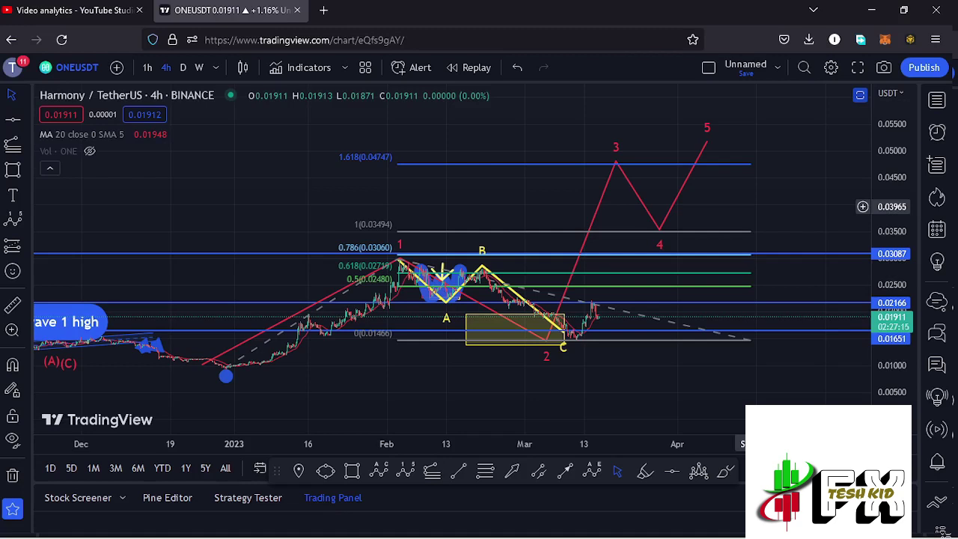
- Move the projected wave 3 point to about 0.04737, at the 1.618 extension level, and delete the Fibonacci extension
drag(616, 161, 619, 164)
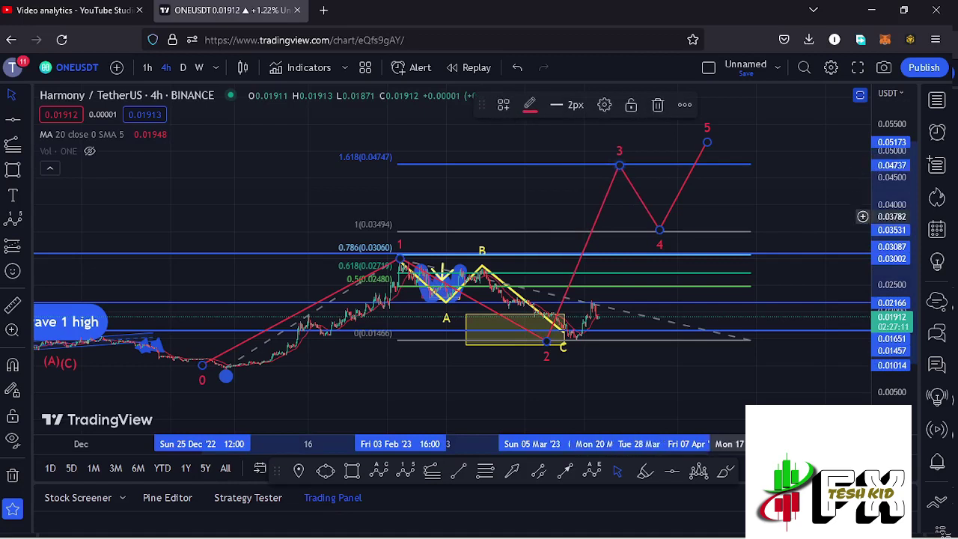
click(750, 340)
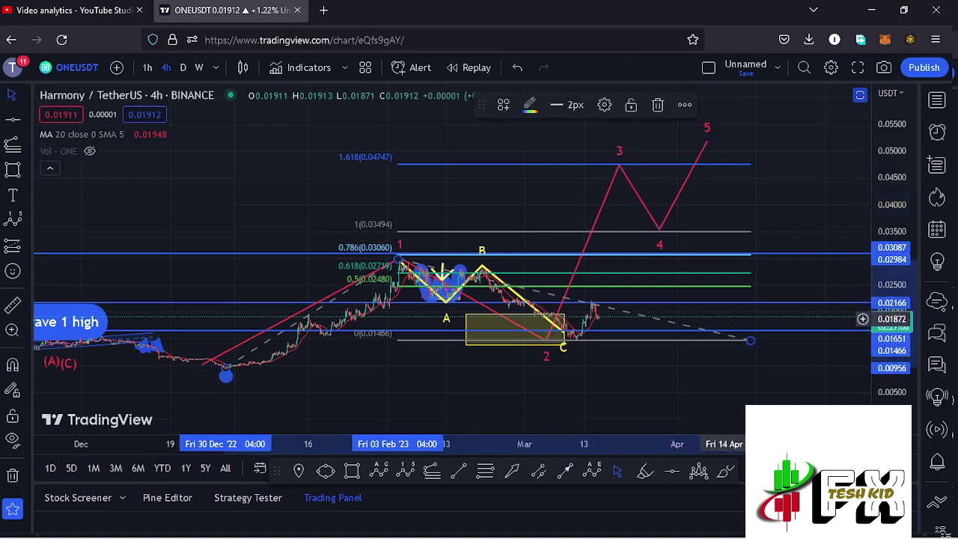
click(658, 104)
- Draw a smaller Elliott impulse wave near the wave 2 low, with points 0 to 5 at about 0.01623, 0.02761, 0.02500, 0.03638, 0.03376 and 0.04606
click(405, 470)
click(545, 333)
click(541, 271)
click(561, 285)
click(557, 224)
click(571, 238)
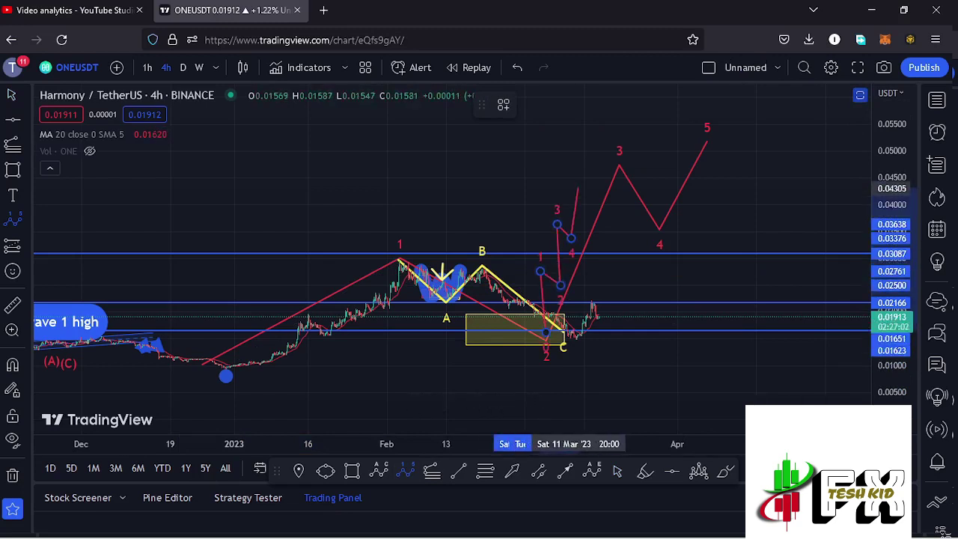
click(585, 173)
- Recolour the smaller Elliott impulse wave yellow and switch the chart to the 1-hour timeframe
click(530, 105)
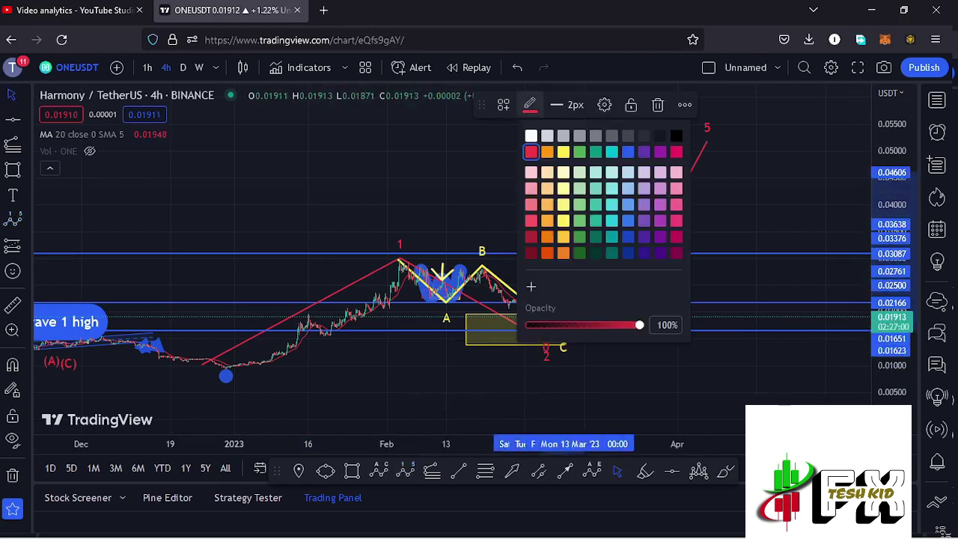
click(563, 152)
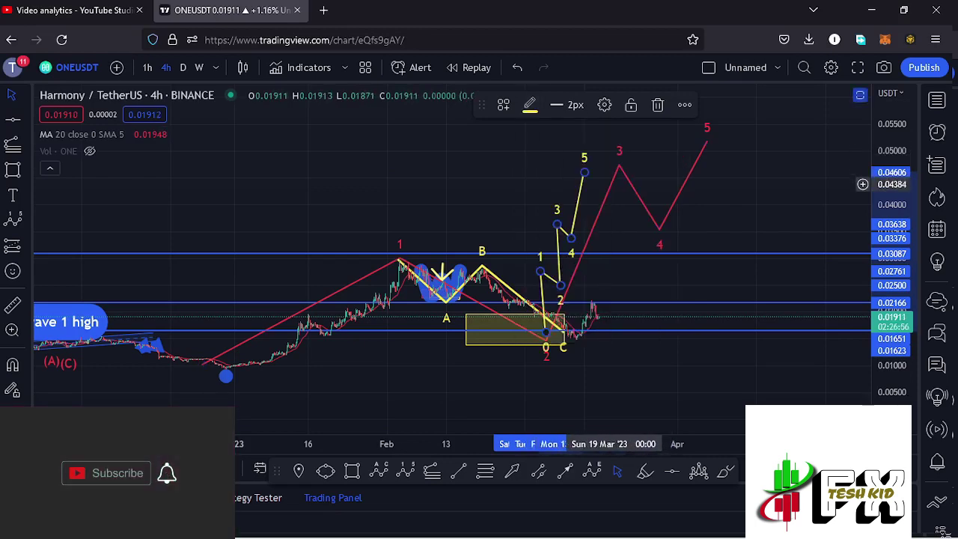
drag(624, 280, 638, 225)
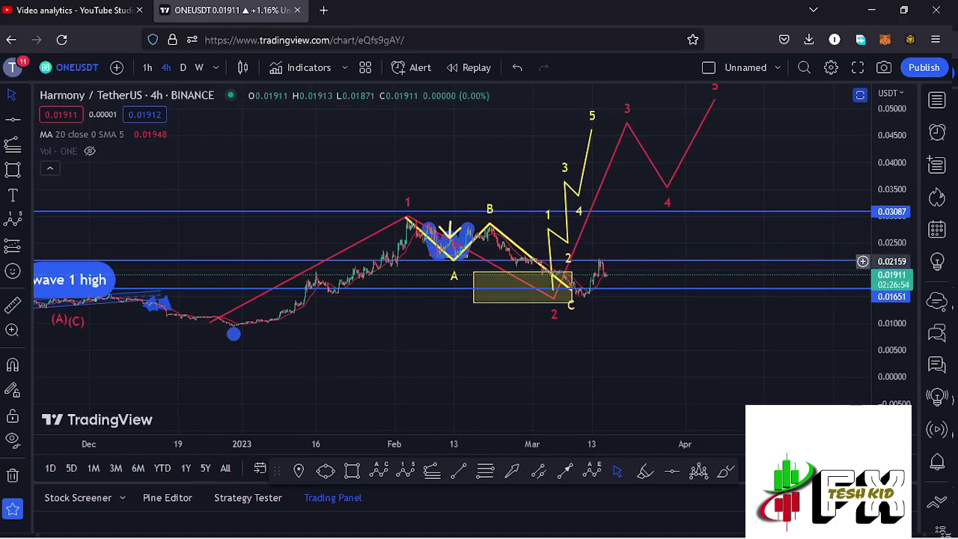
scroll(862, 262, up, 5)
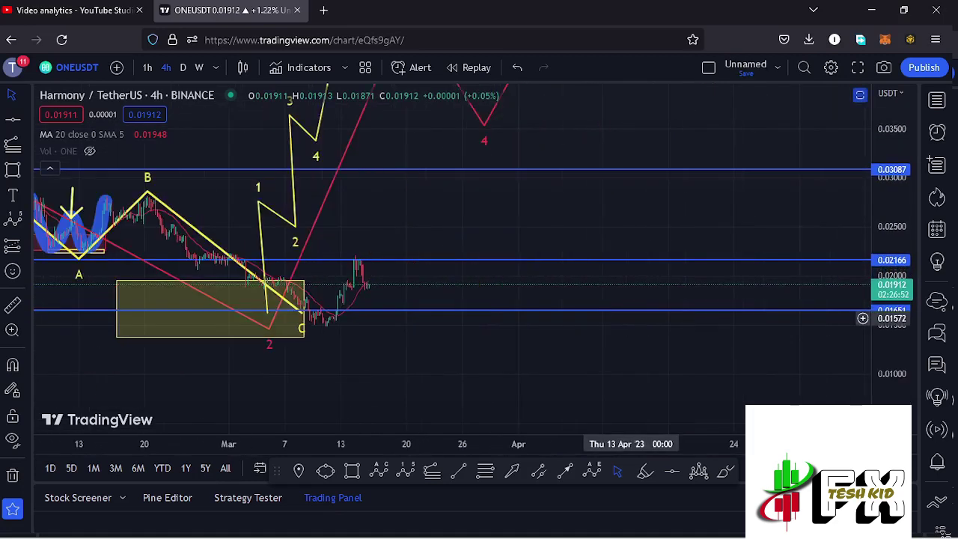
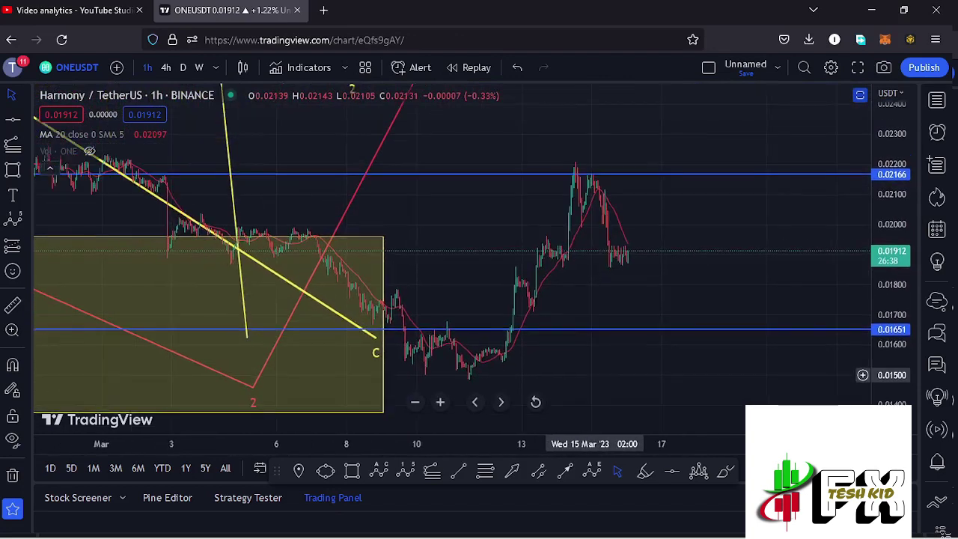
- Measure the price rise from the 11 March low at about 0.01484 up to the recent high at about 0.02209
scroll(591, 371, up, 1)
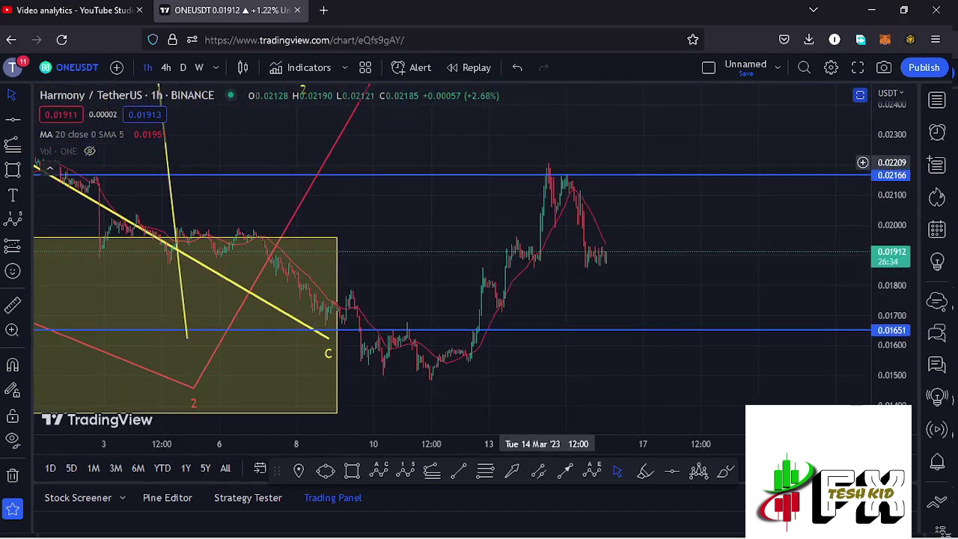
click(12, 304)
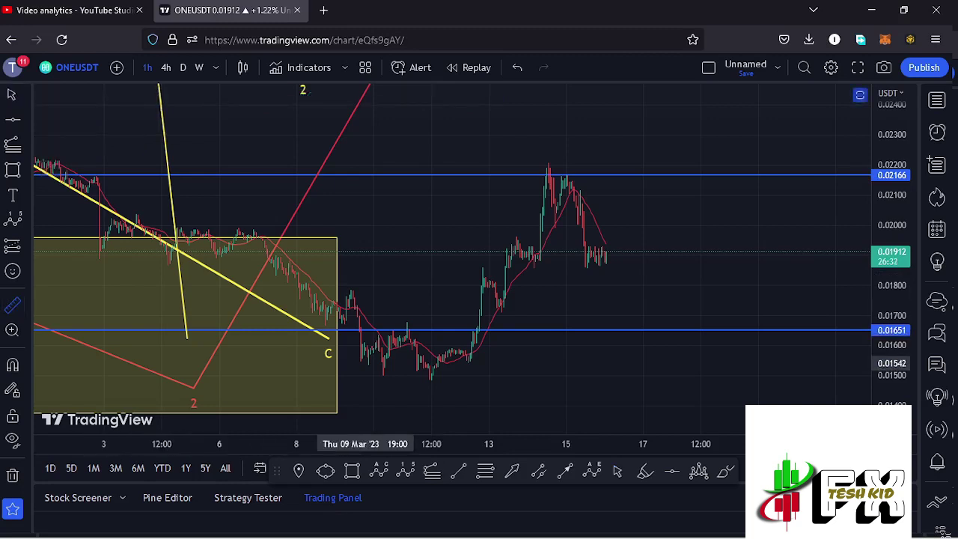
click(431, 381)
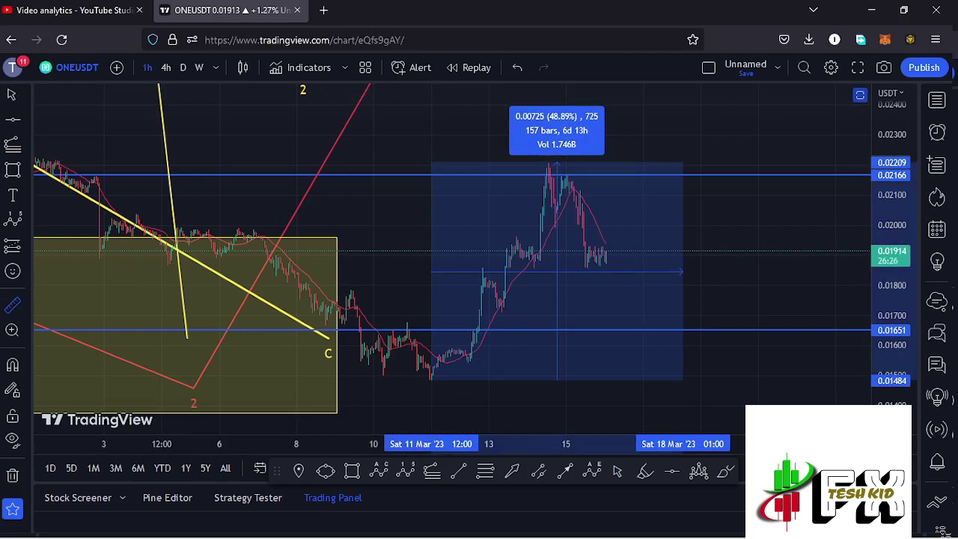
click(683, 162)
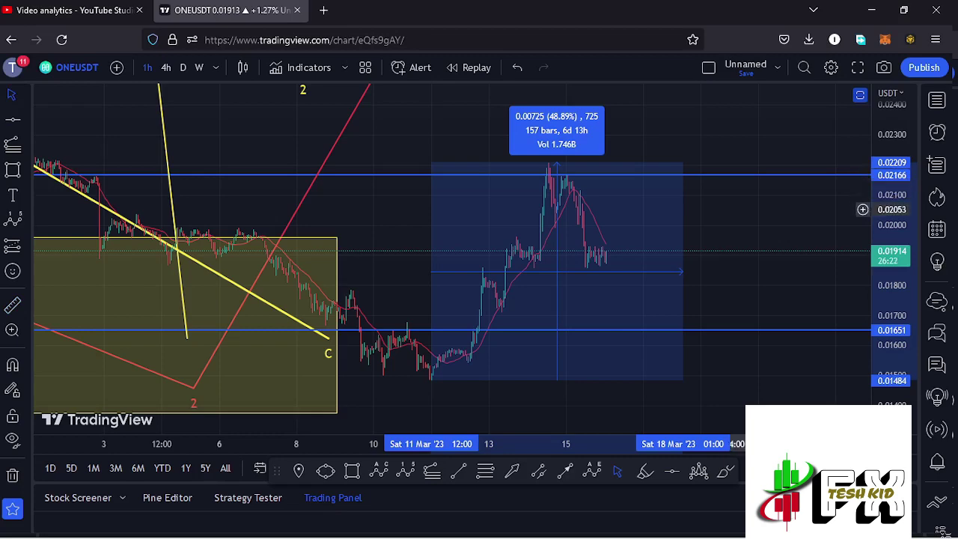
click(725, 218)
- Draw an Elliott impulse wave from the 11 March low, with points 0 to 5 at about 0.01484, 0.02237, 0.01826, 0.0241, 0.02216 and 0.02391
scroll(823, 225, up, 2)
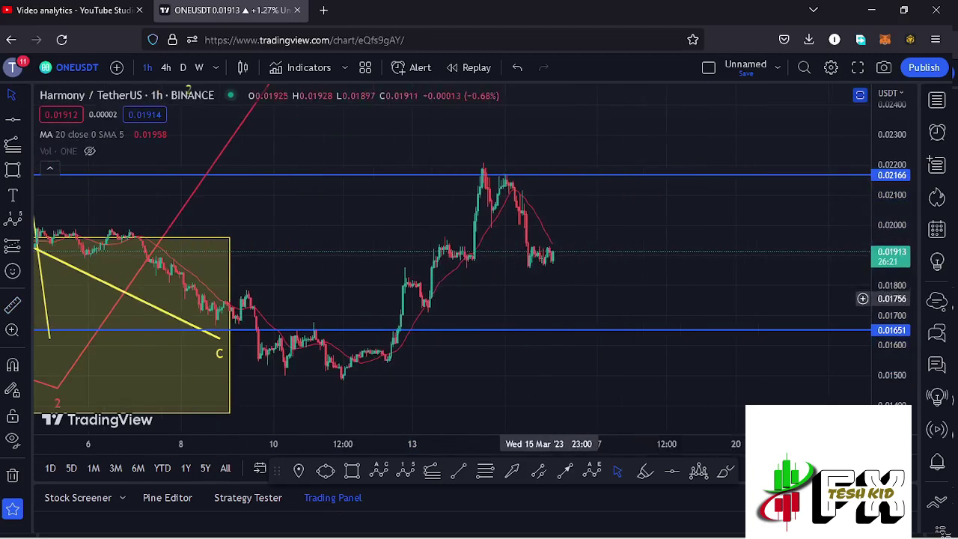
drag(525, 296, 579, 292)
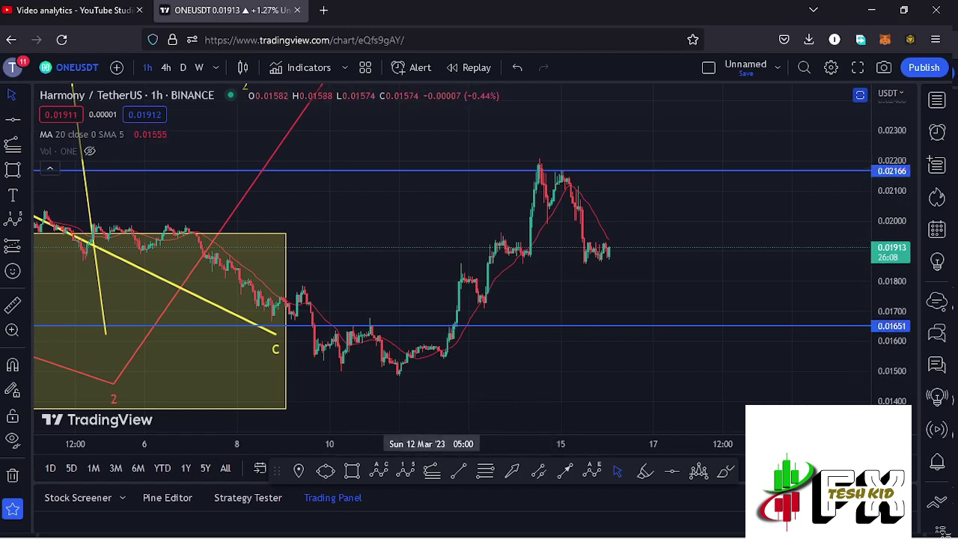
click(405, 467)
click(392, 375)
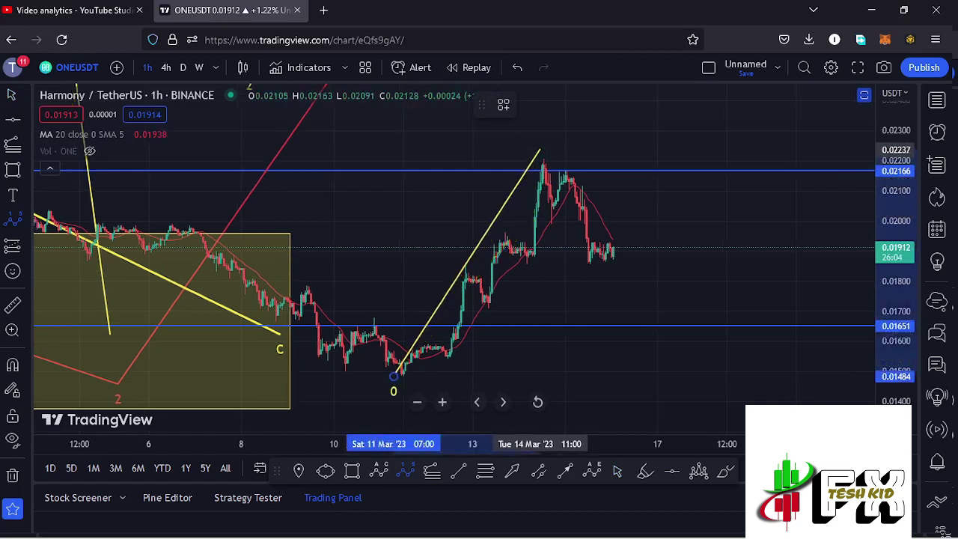
click(541, 150)
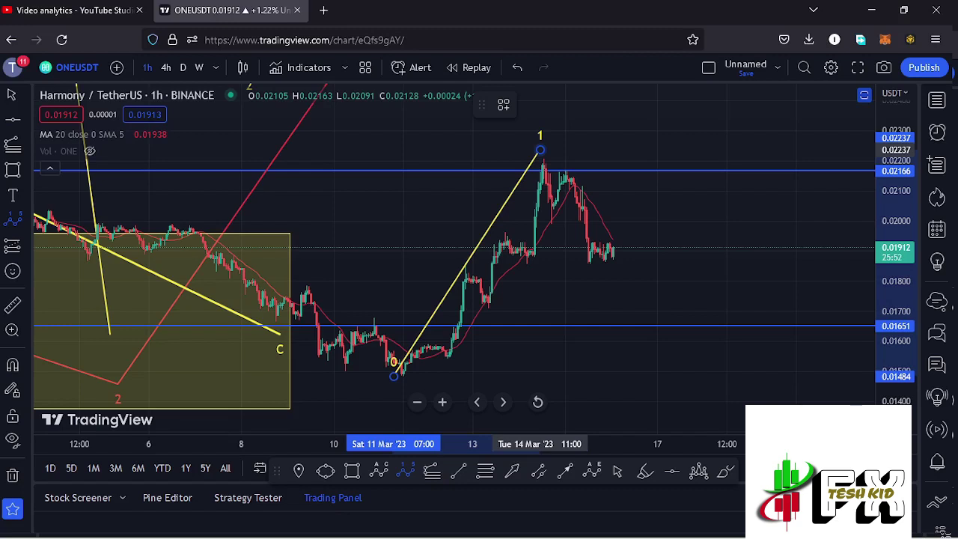
click(540, 150)
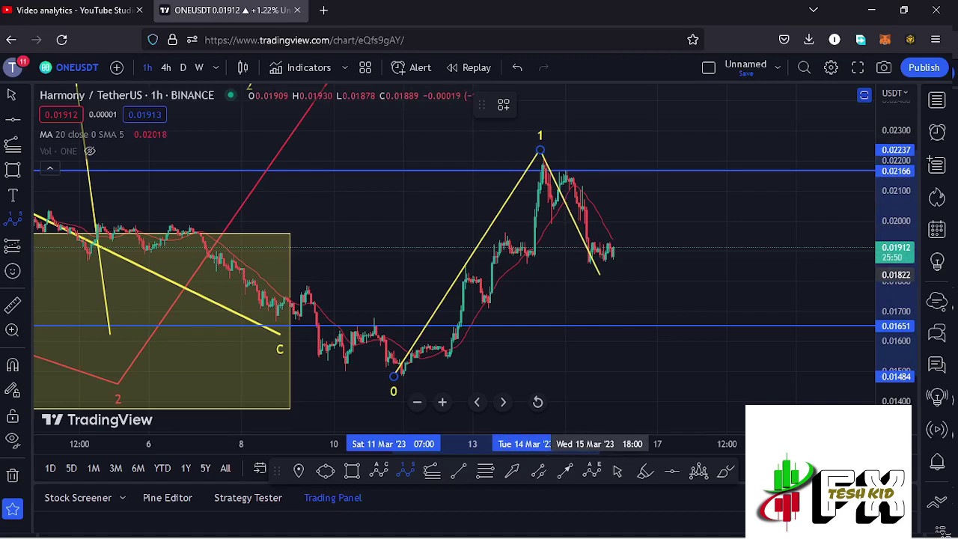
click(605, 273)
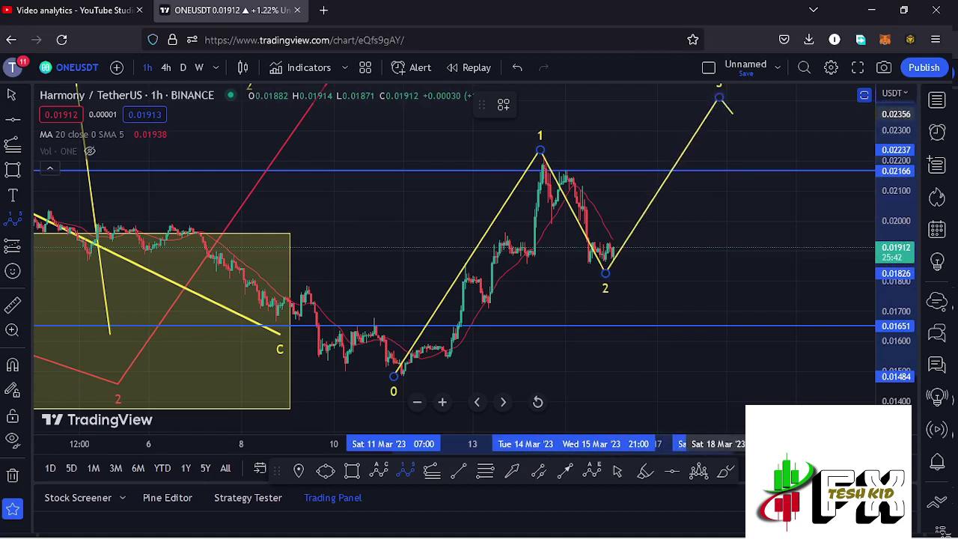
click(751, 156)
click(804, 103)
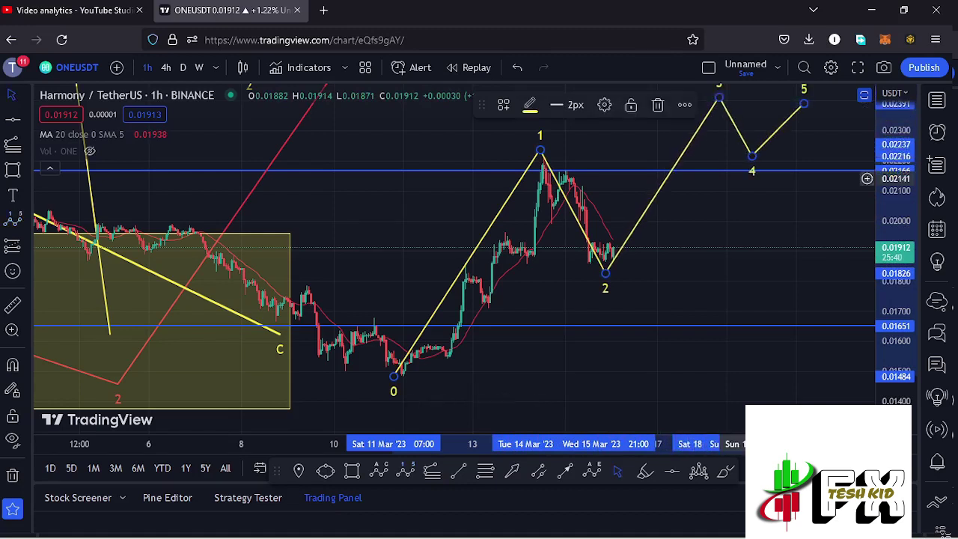
- Add the text label "1" at about 0.02244, between the new impulse wave's first peak and its wave 3
drag(724, 207, 635, 274)
click(13, 194)
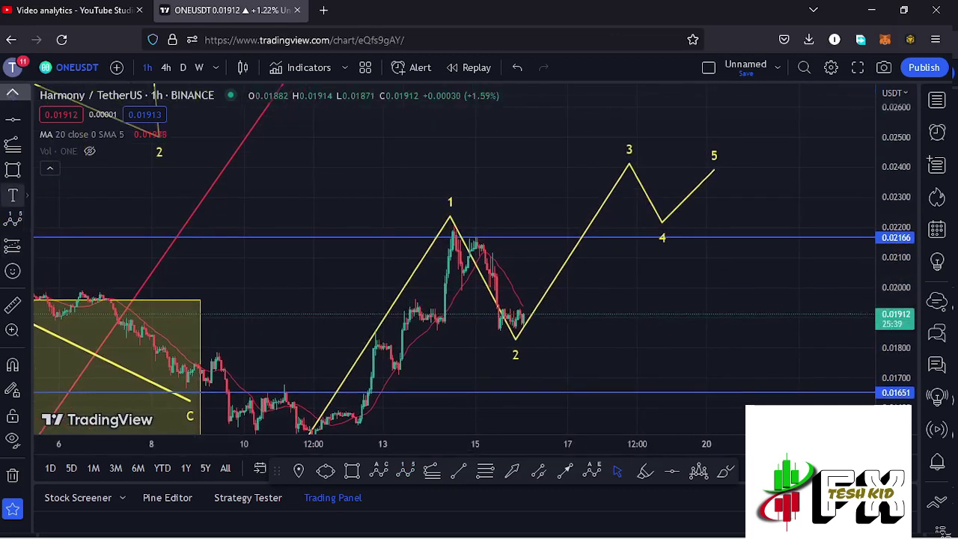
click(524, 214)
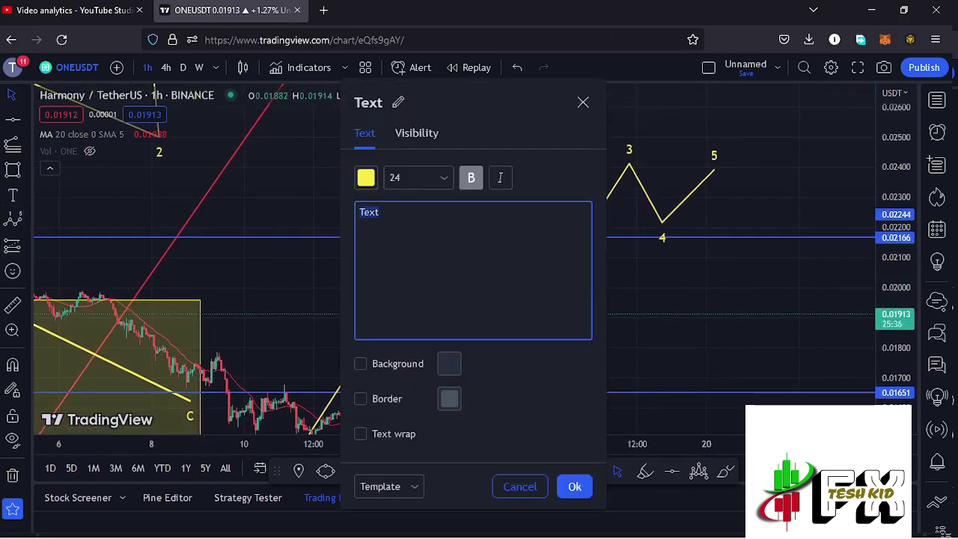
text(1)
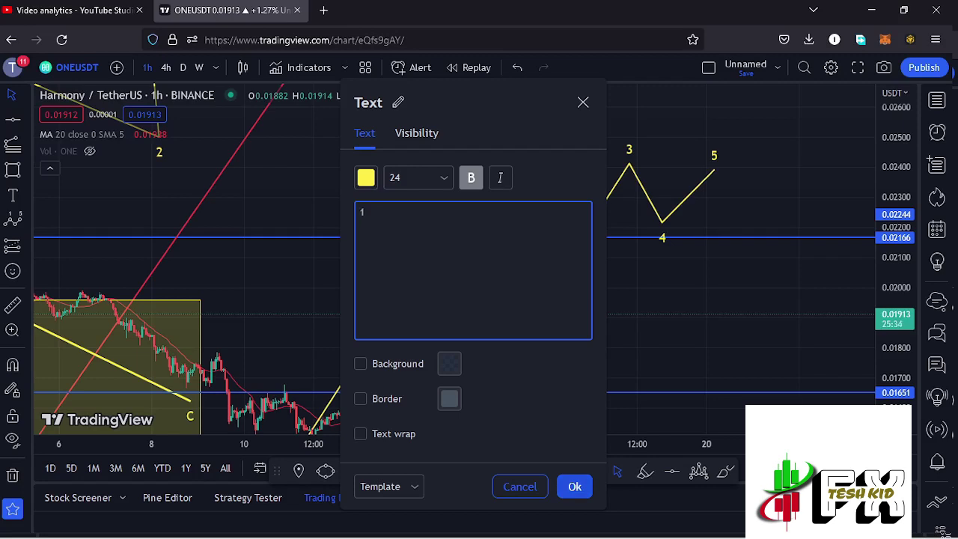
click(574, 487)
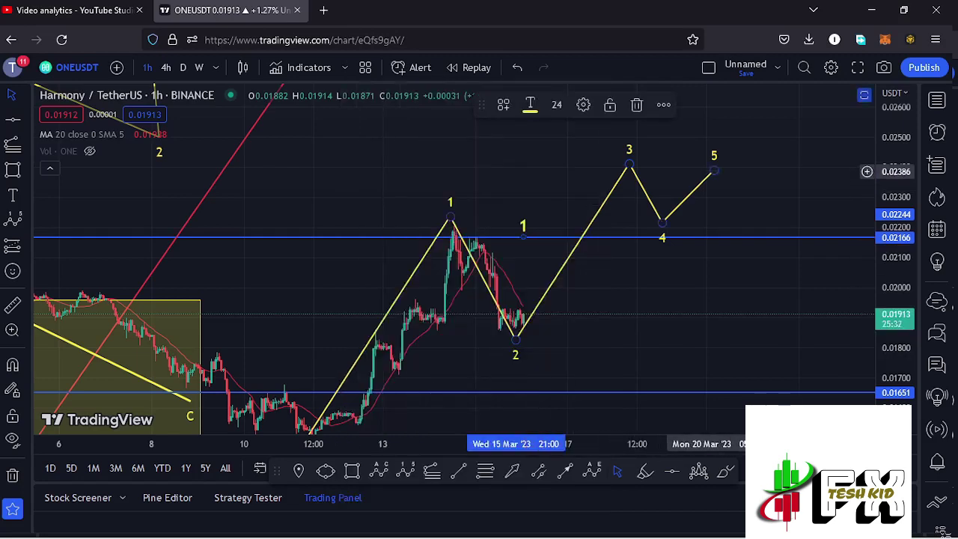
- Raise the new impulse wave's point 5 to about 0.0254 and its point 1 to about 0.02249
drag(713, 172, 747, 124)
drag(600, 342, 662, 260)
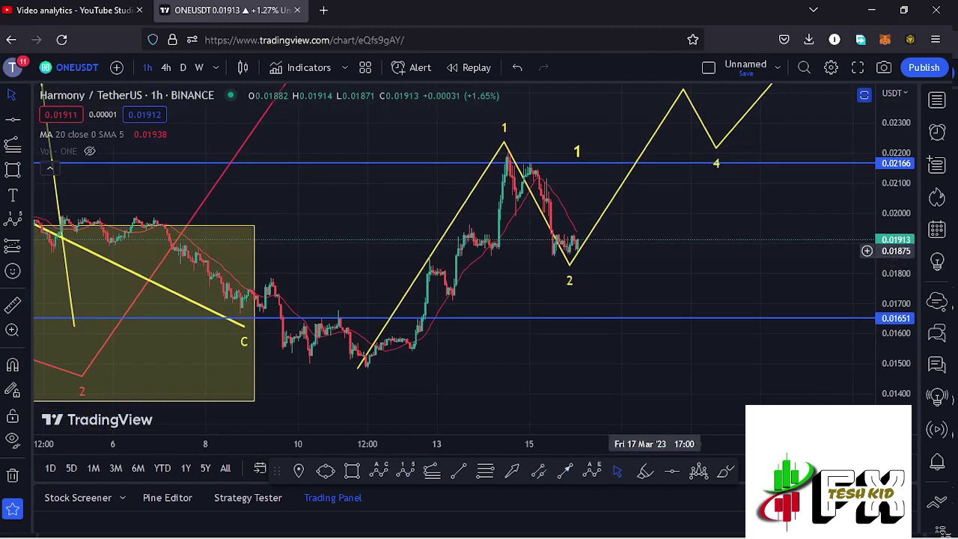
click(530, 185)
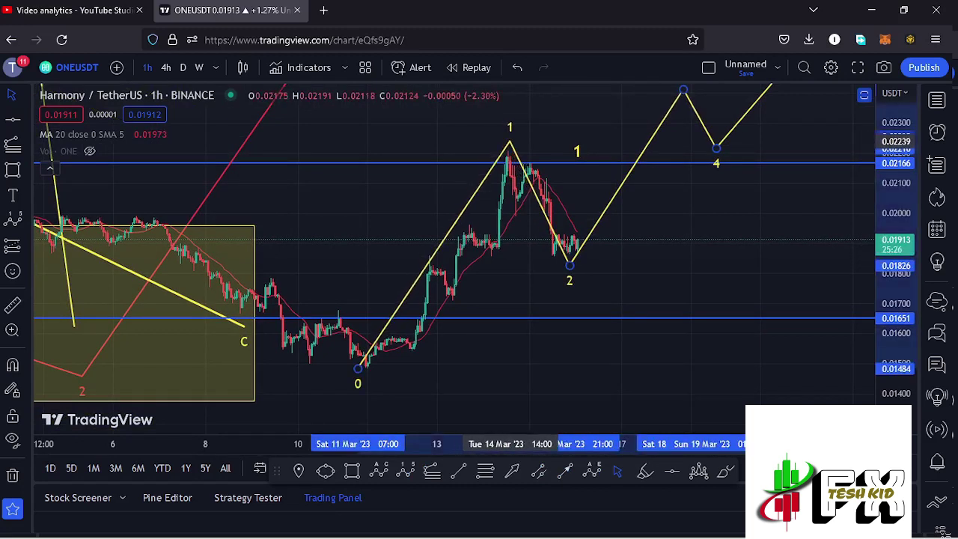
- Draw a Fibonacci retracement from 0.01488 to 0.02211 and move the wave 2 point to about 0.01766, at the 0.618 level
key(alt+f)
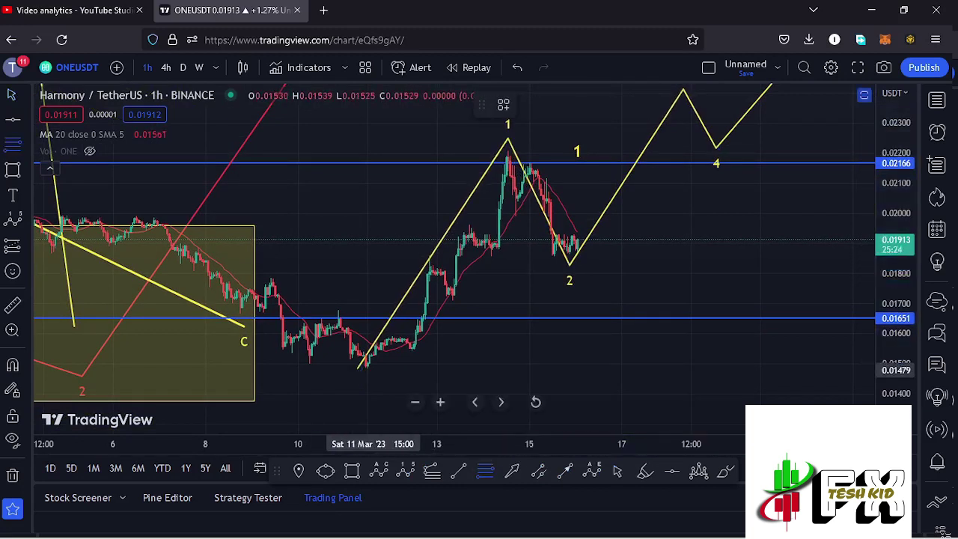
click(367, 365)
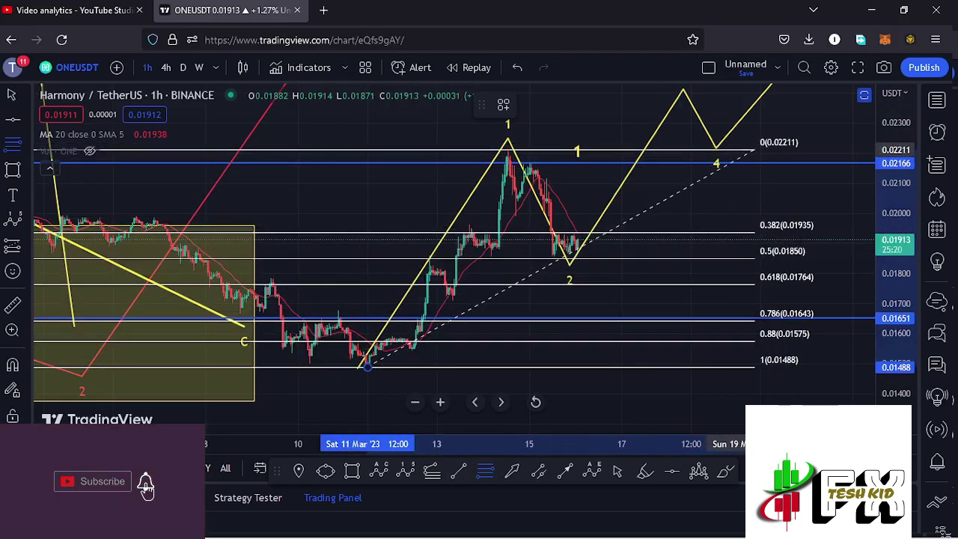
click(754, 150)
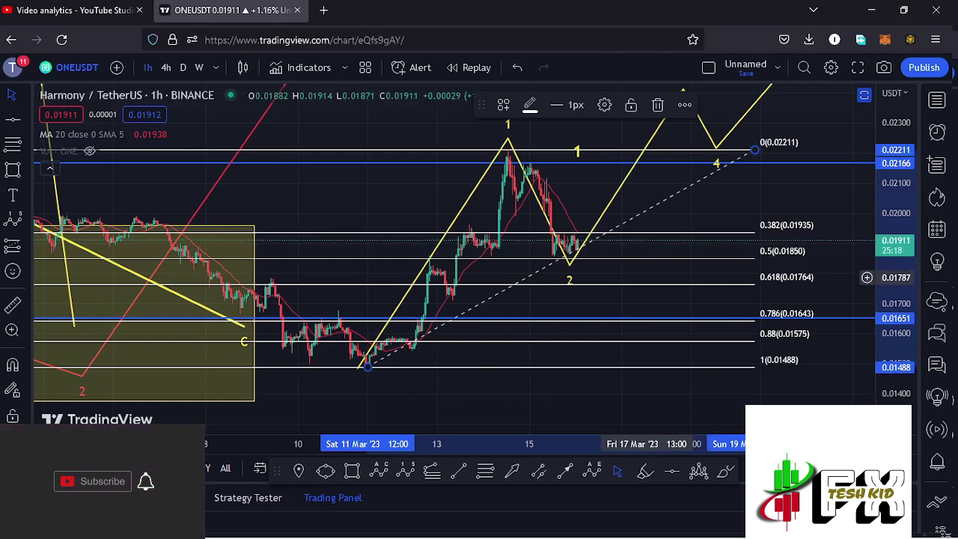
drag(569, 264, 571, 283)
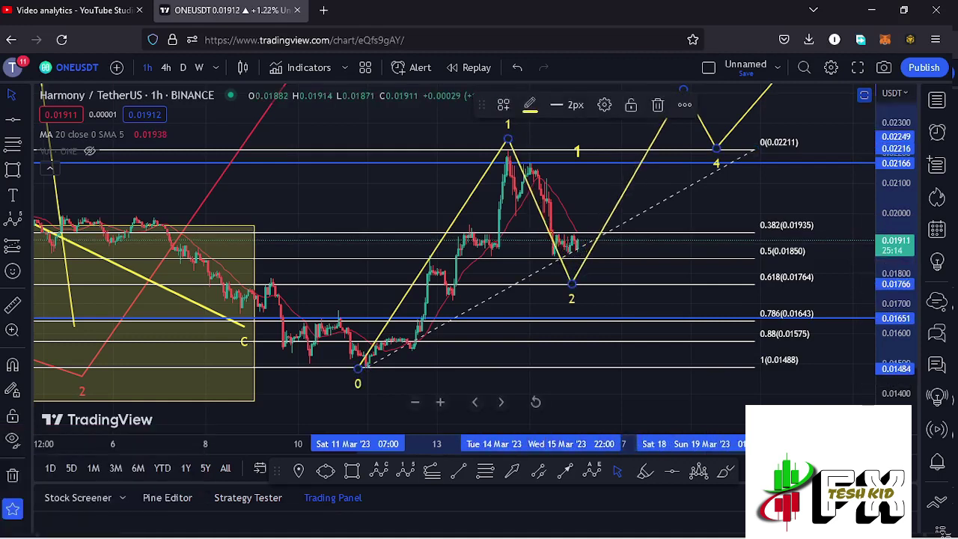
- Draw a rectangle around the wave 2 point, spanning the 0.5 to 0.618 retracement zone from about 0.01847 to 0.01761
click(352, 470)
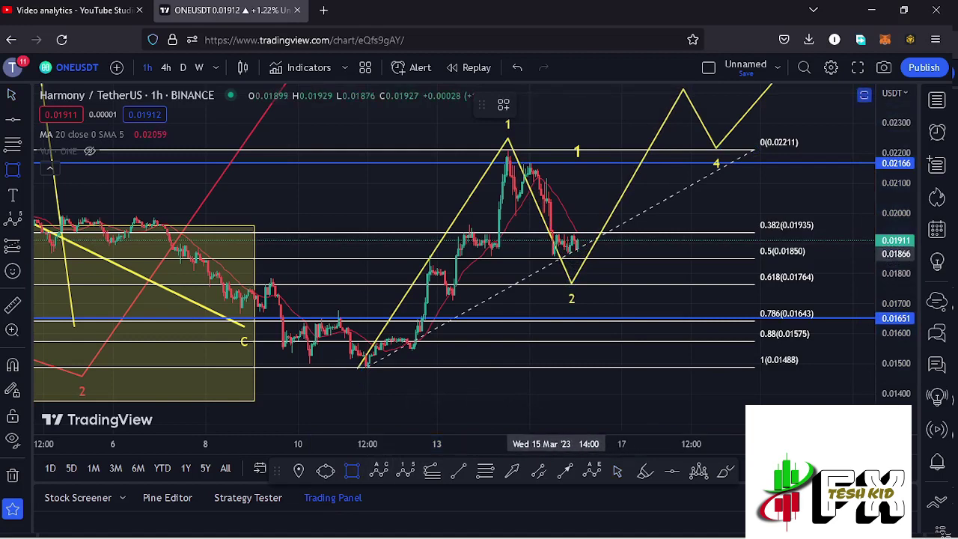
drag(555, 253, 614, 285)
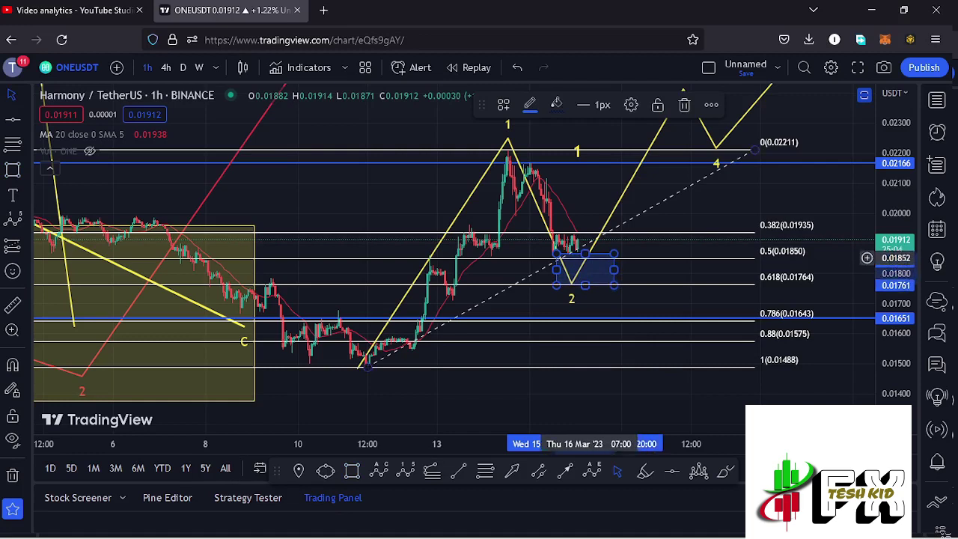
drag(584, 253, 544, 261)
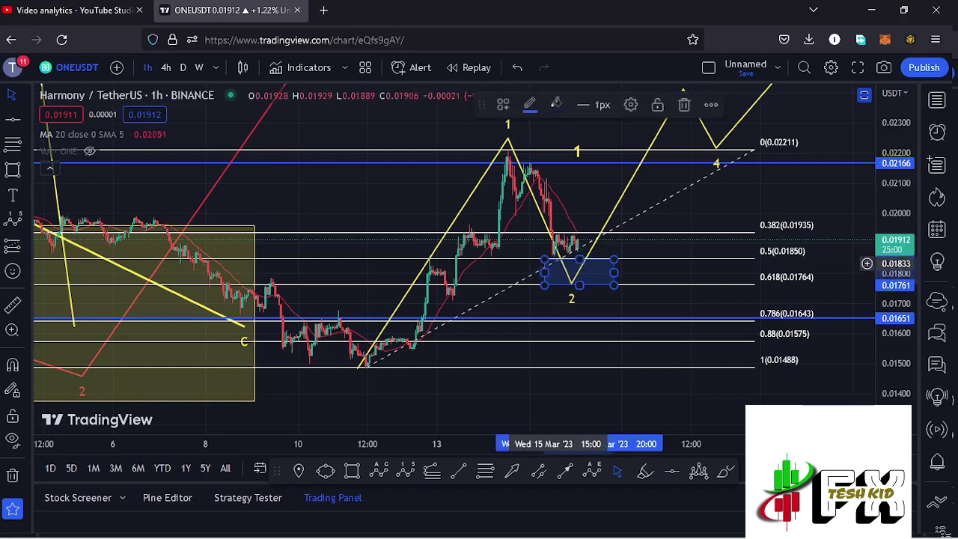
- Draw a downward arrow from the current price near 0.01882 into the wave 2 rectangle, ending at about 0.01761
scroll(751, 192, up, 2)
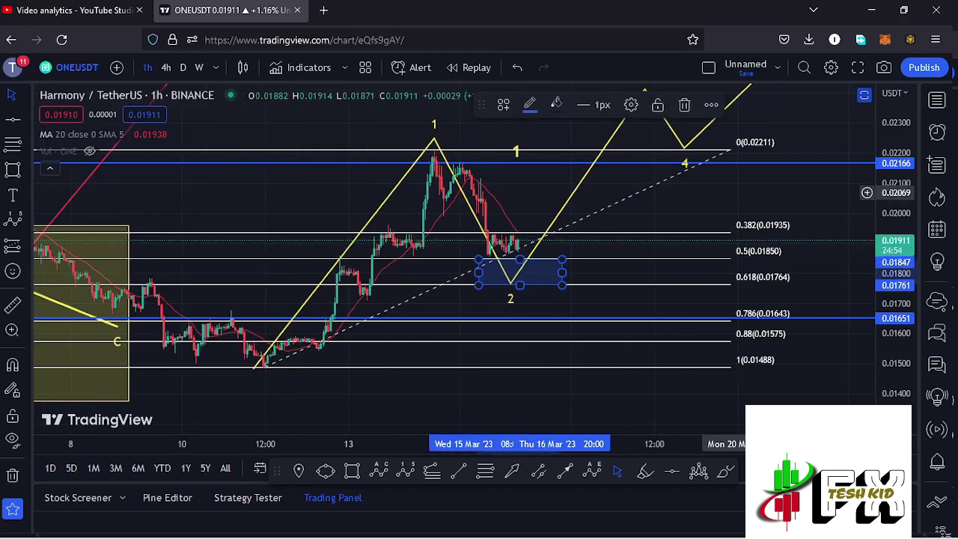
drag(725, 189, 725, 203)
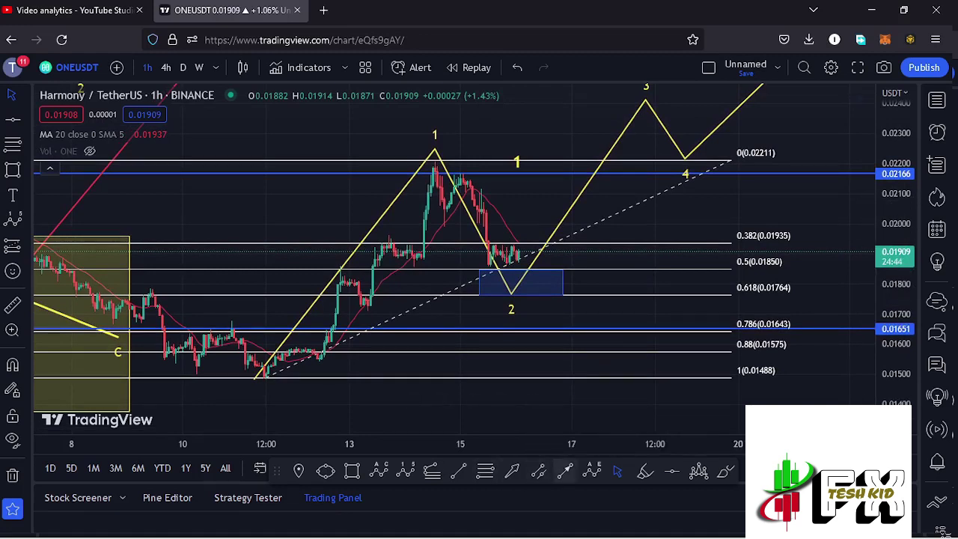
click(565, 470)
click(517, 258)
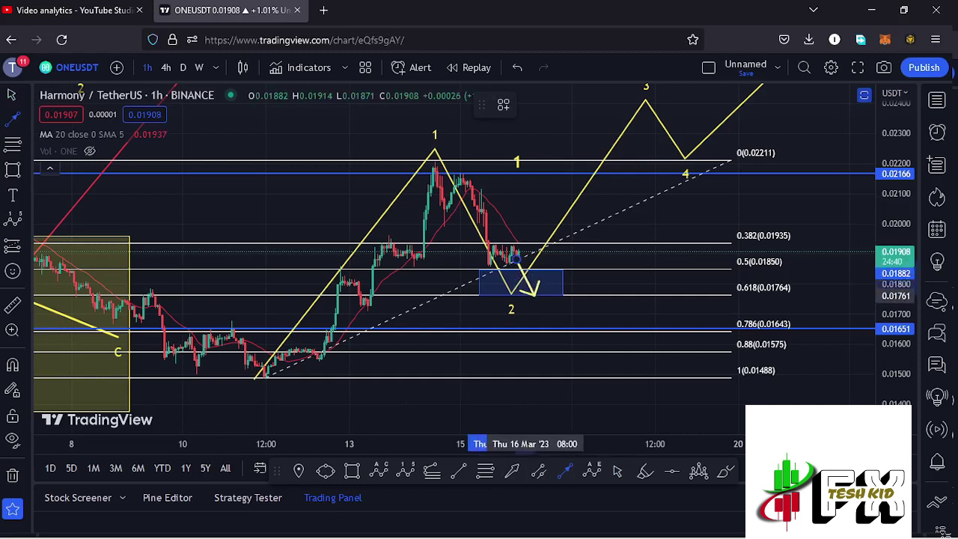
click(533, 294)
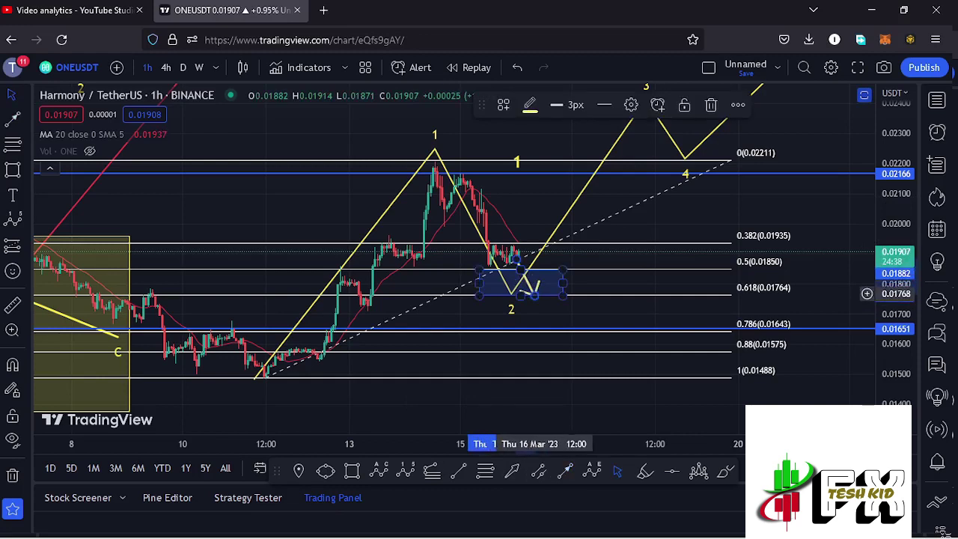
drag(725, 224, 713, 248)
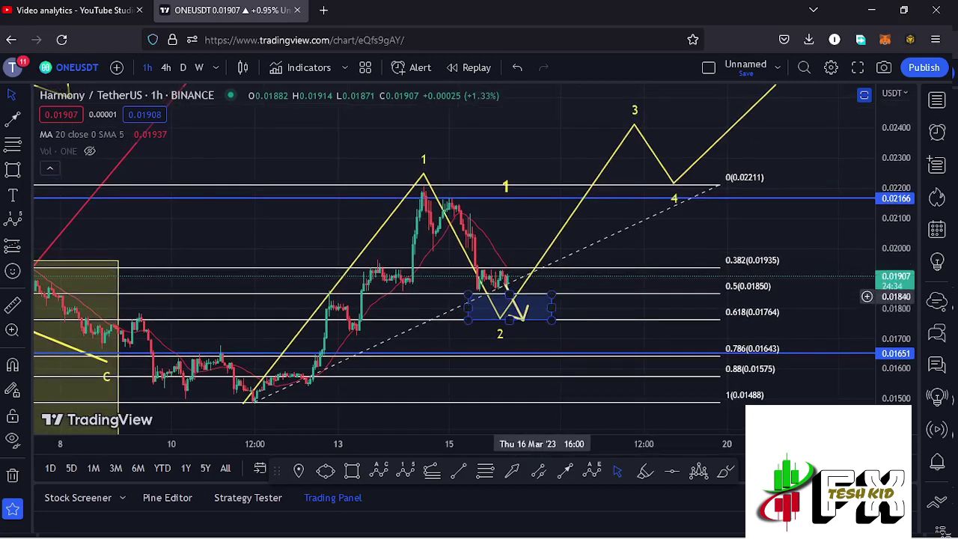
drag(707, 238, 699, 252)
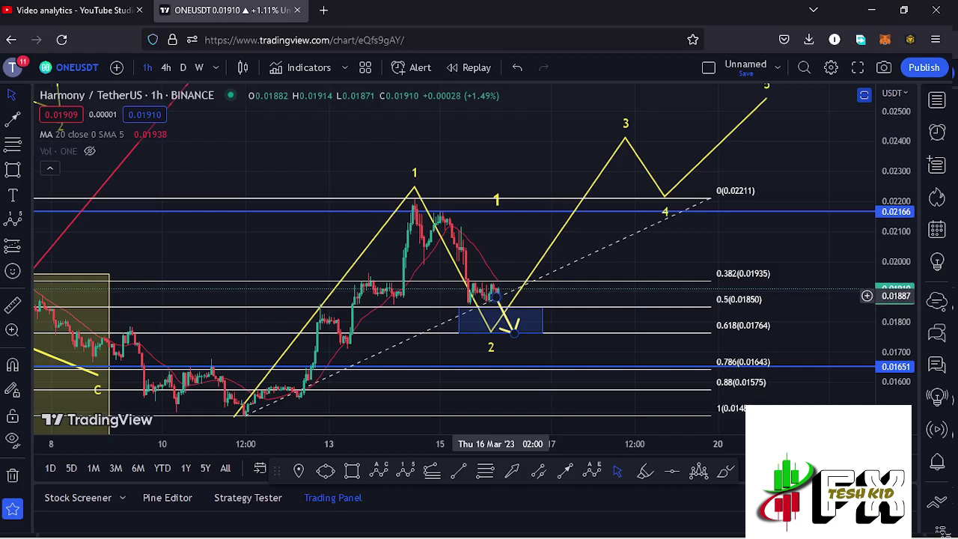
- Move the start of the downward arrow to about 0.01878 and delete the Fibonacci retracement drawn up to 0.02211
click(496, 297)
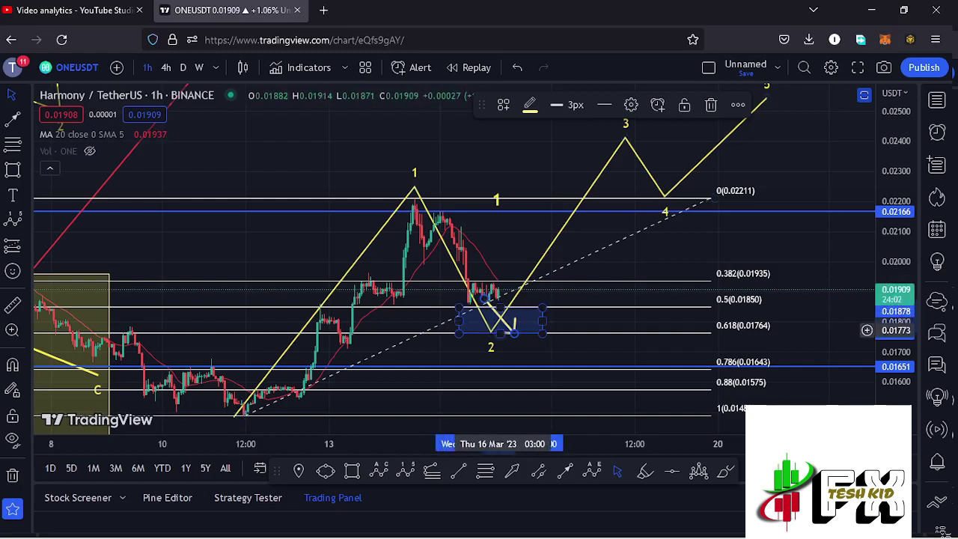
click(711, 196)
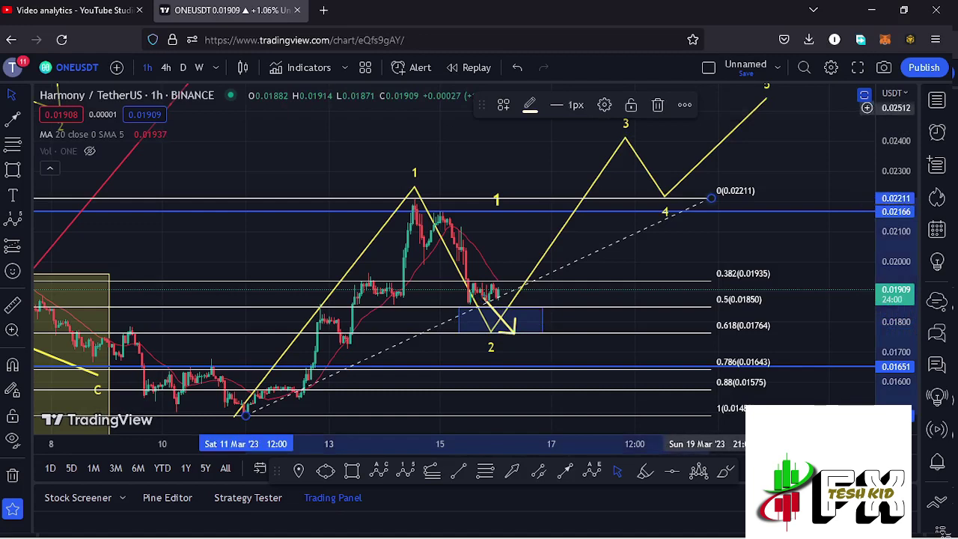
click(654, 105)
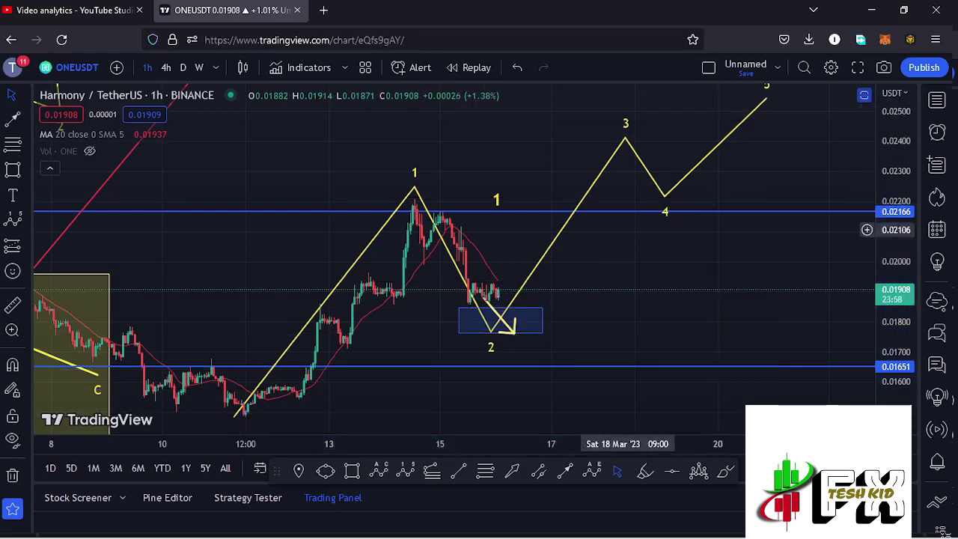
- Turn the arrow upward to end at about 0.02008 and raise the impulse wave's point 3 to about 0.02454
drag(514, 333, 514, 259)
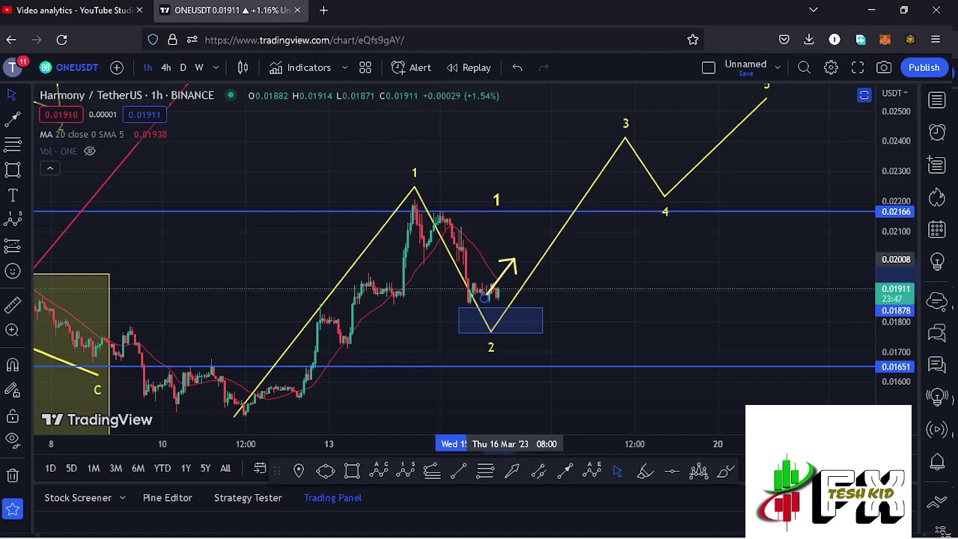
click(487, 296)
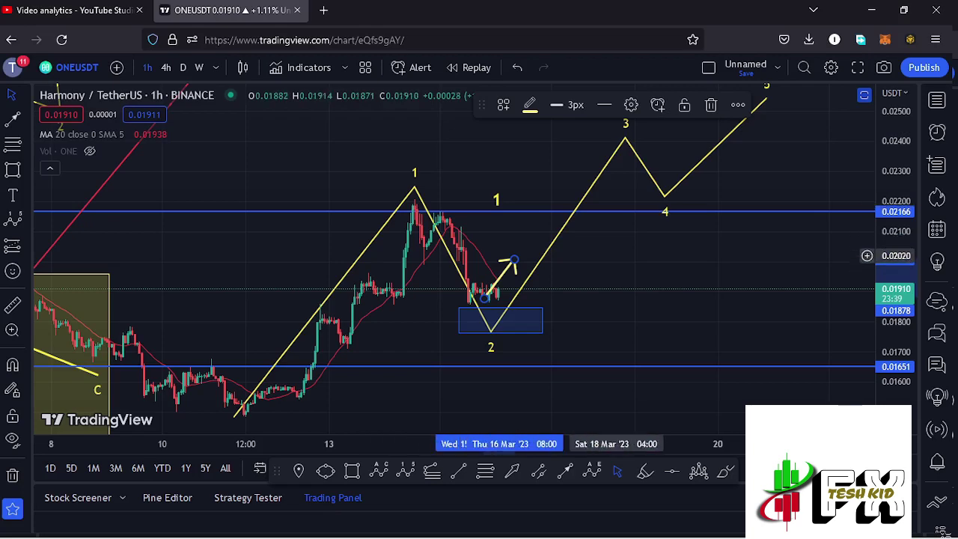
drag(637, 252, 612, 263)
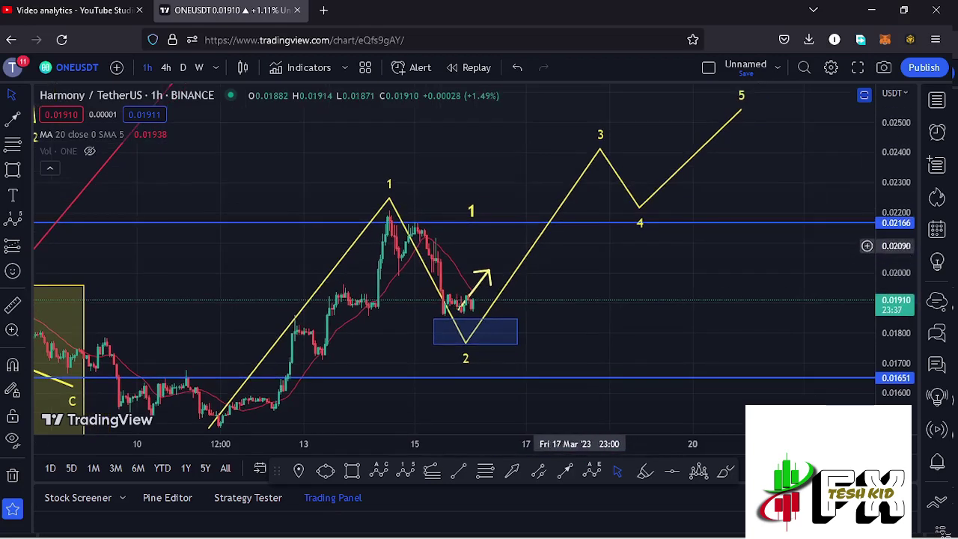
drag(599, 148, 603, 135)
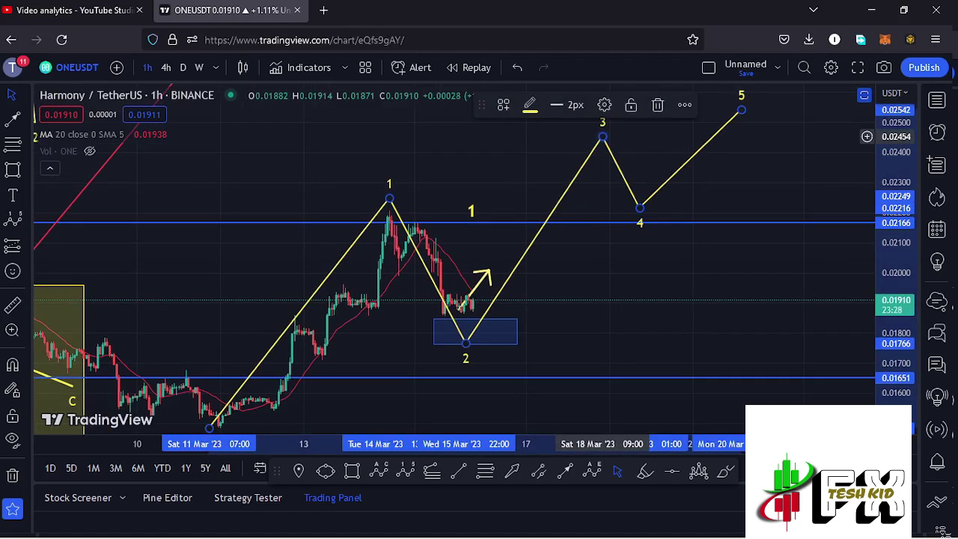
- Draw a trend-based Fibonacci extension from 0.01486 through 0.02214 to 0.01859, check the wave 3 target levels, and delete it
drag(608, 278, 617, 265)
click(432, 469)
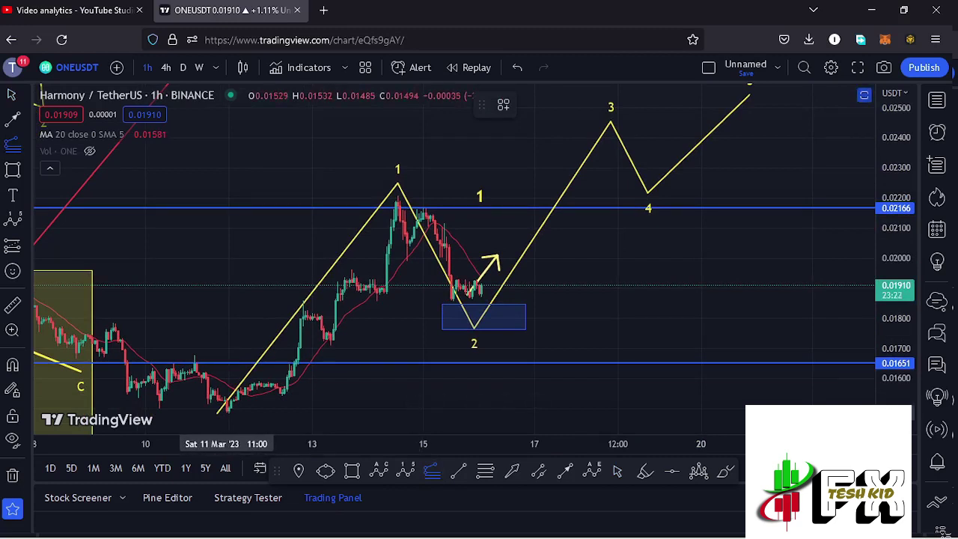
click(227, 411)
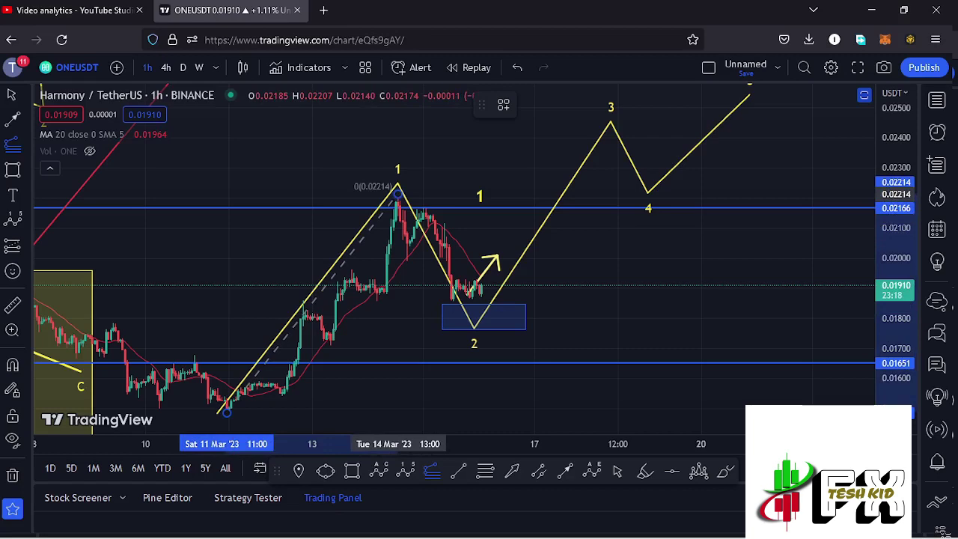
click(397, 190)
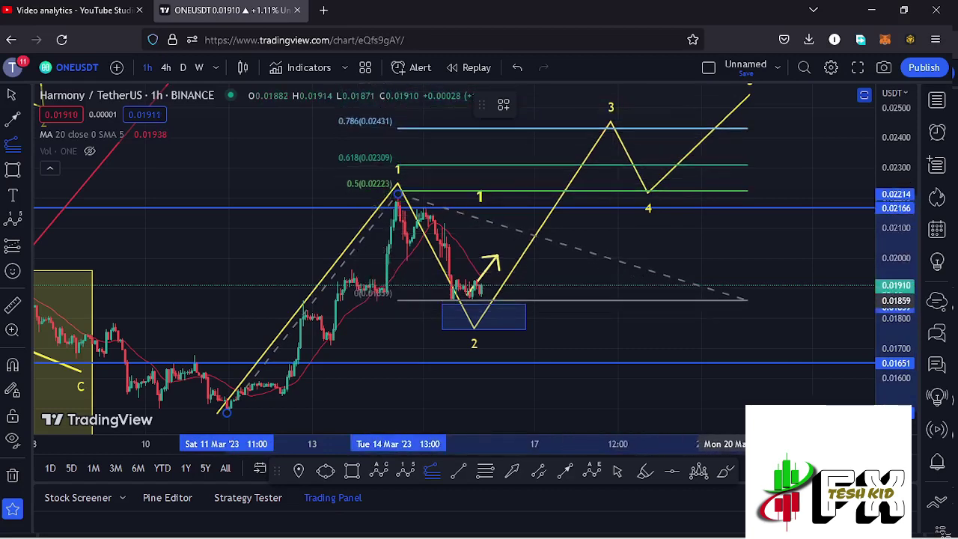
drag(793, 246, 755, 325)
drag(896, 187, 897, 324)
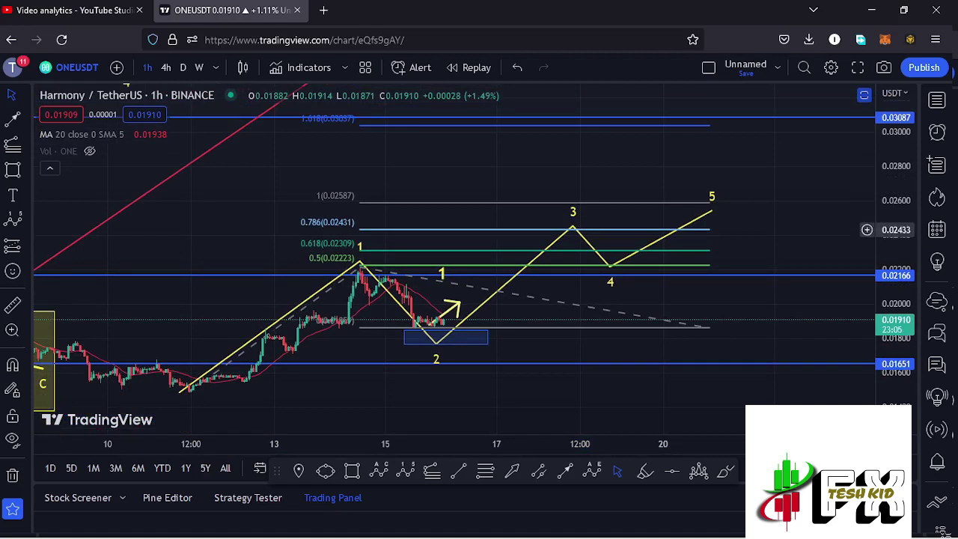
click(709, 327)
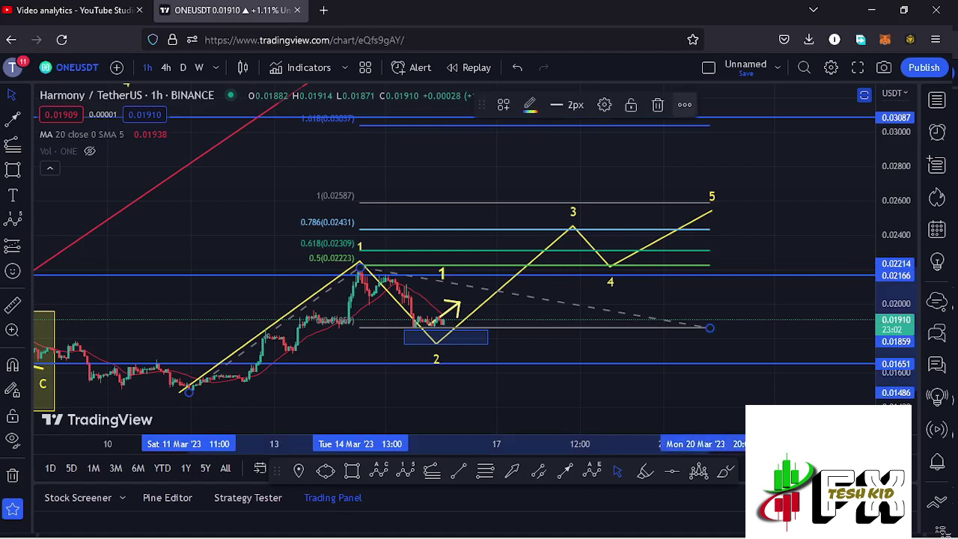
key(Delete)
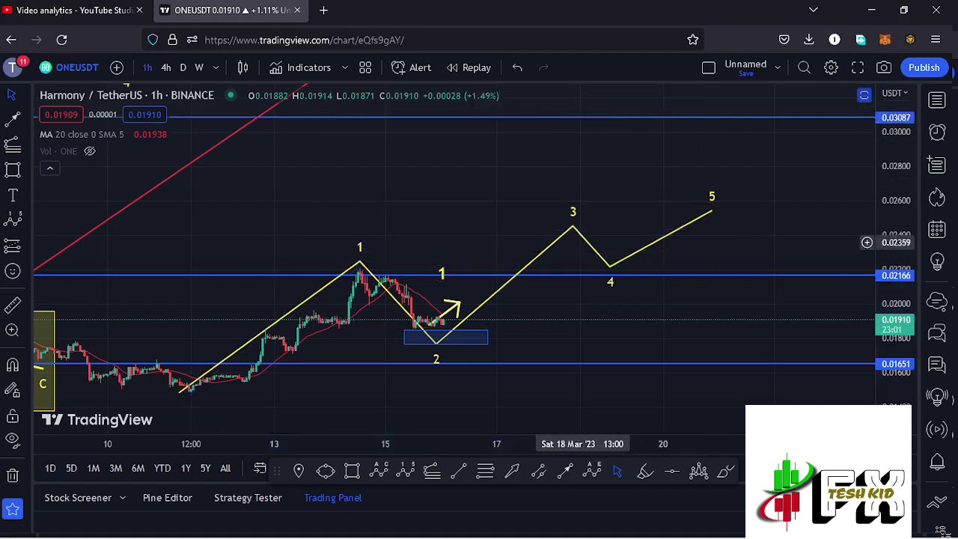
- Turn the arrow back down through the wave 2 rectangle, ending at about 0.01750
drag(559, 311, 572, 302)
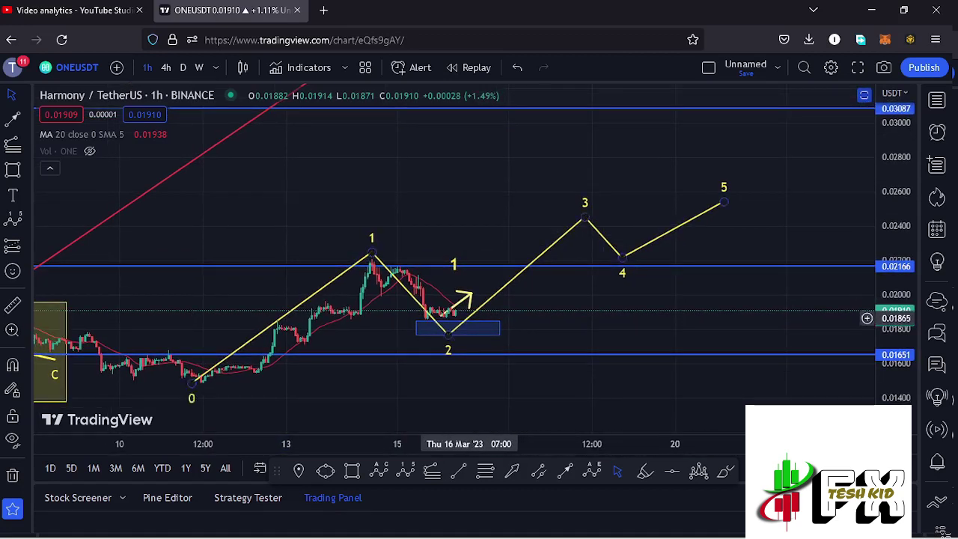
click(460, 320)
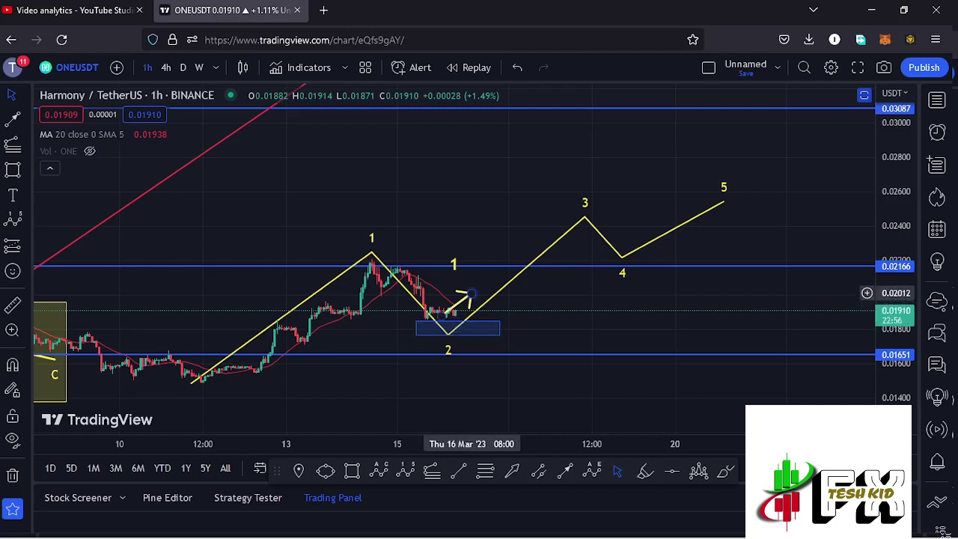
click(470, 294)
drag(467, 308, 467, 338)
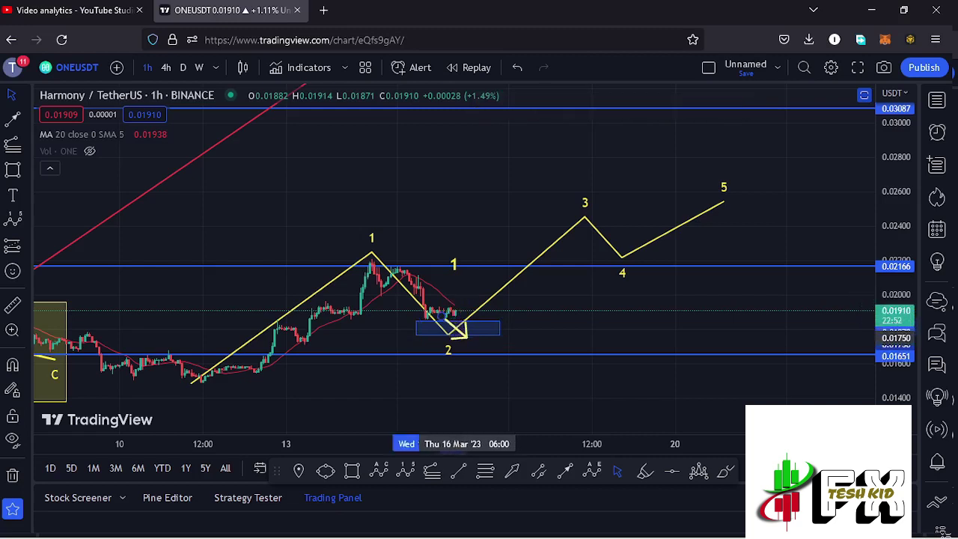
drag(571, 332, 595, 315)
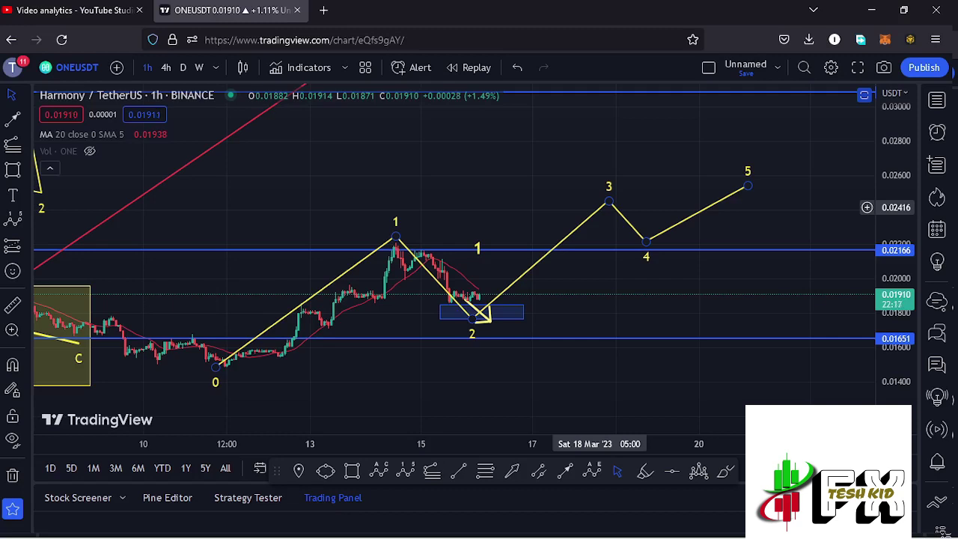
- Switch the chart to the 4-hour timeframe, examine the RSI pane at full size, and restore the layout
click(167, 67)
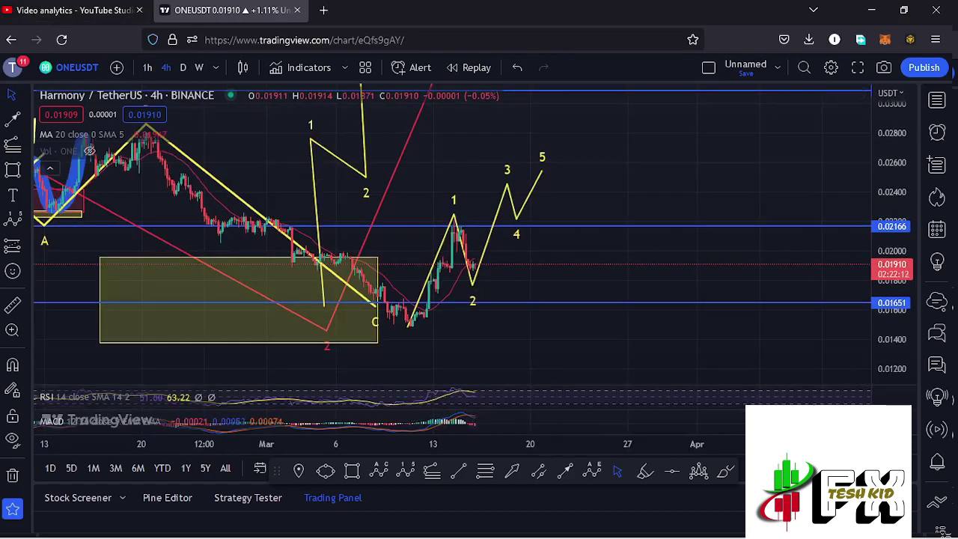
click(861, 397)
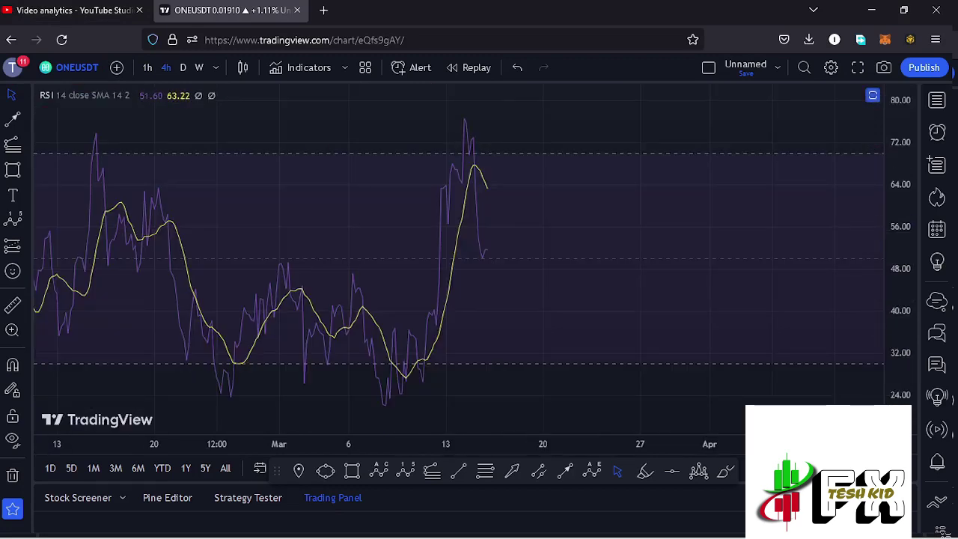
click(873, 95)
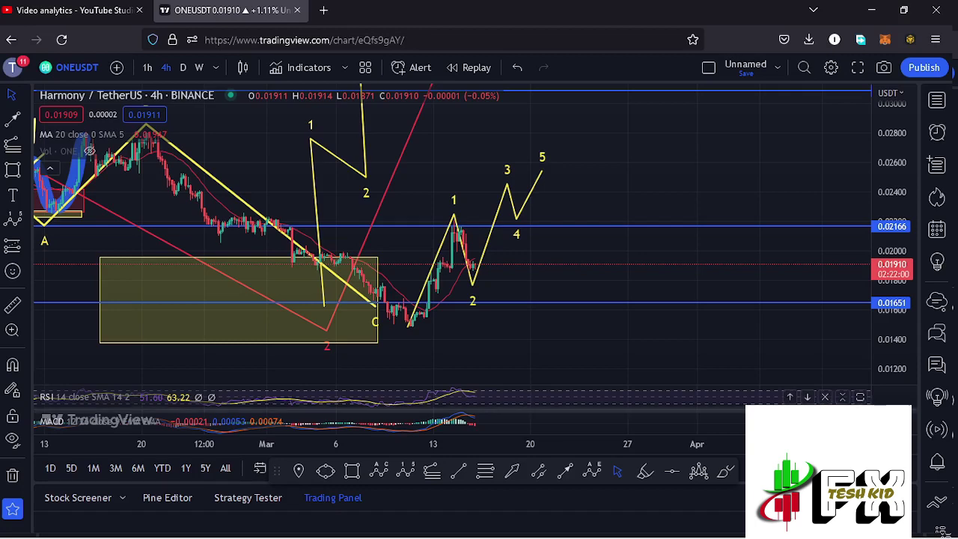
- Examine the MACD pane at full size back to mid-February, restore the layout, and maximize the price chart
click(861, 420)
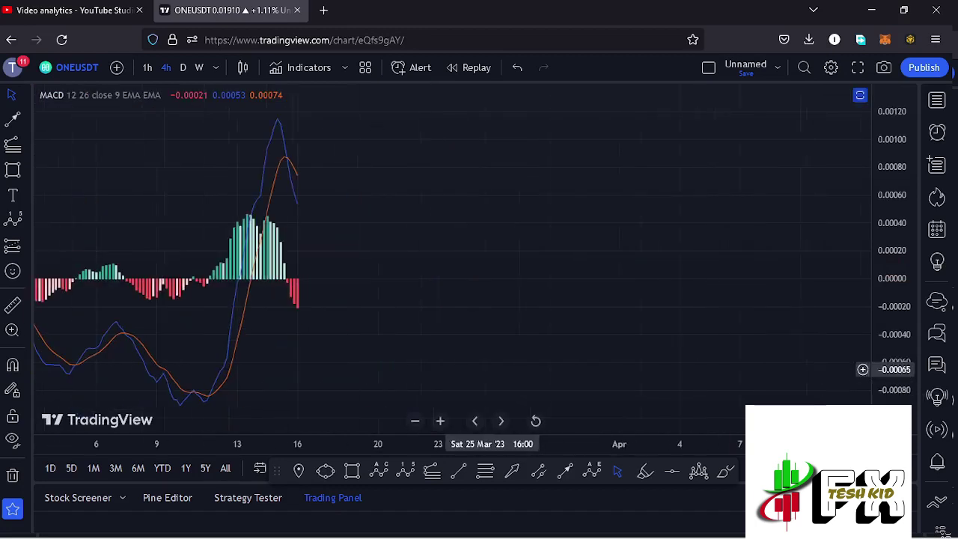
drag(394, 338, 708, 364)
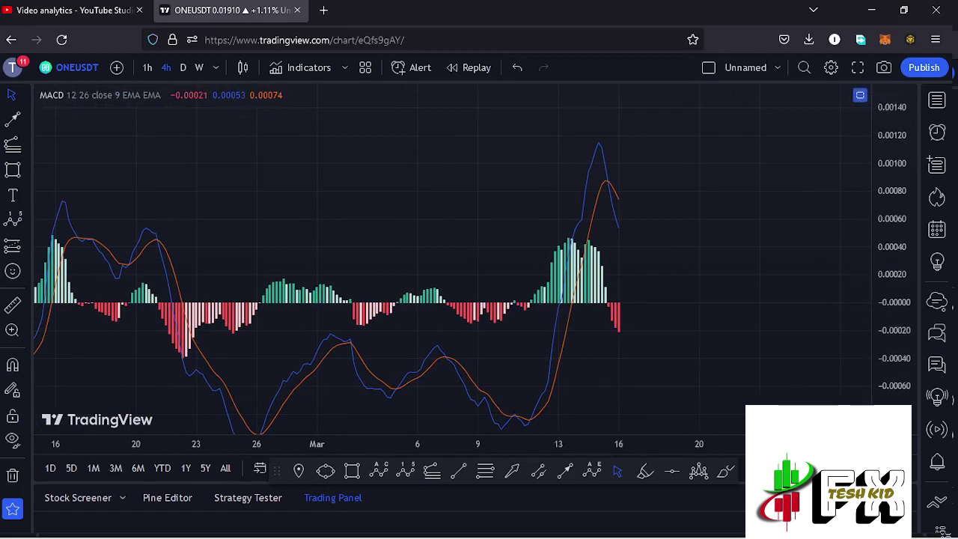
click(860, 95)
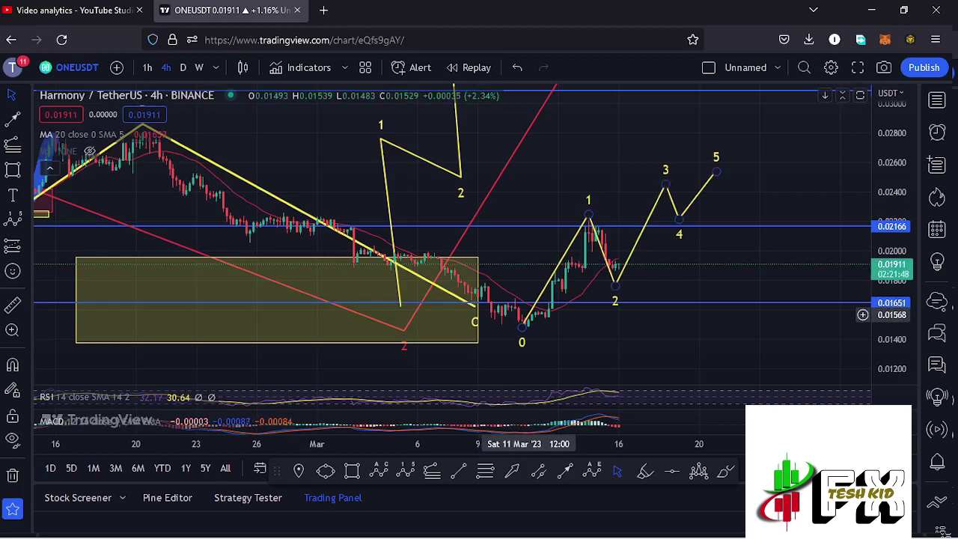
double_click(636, 352)
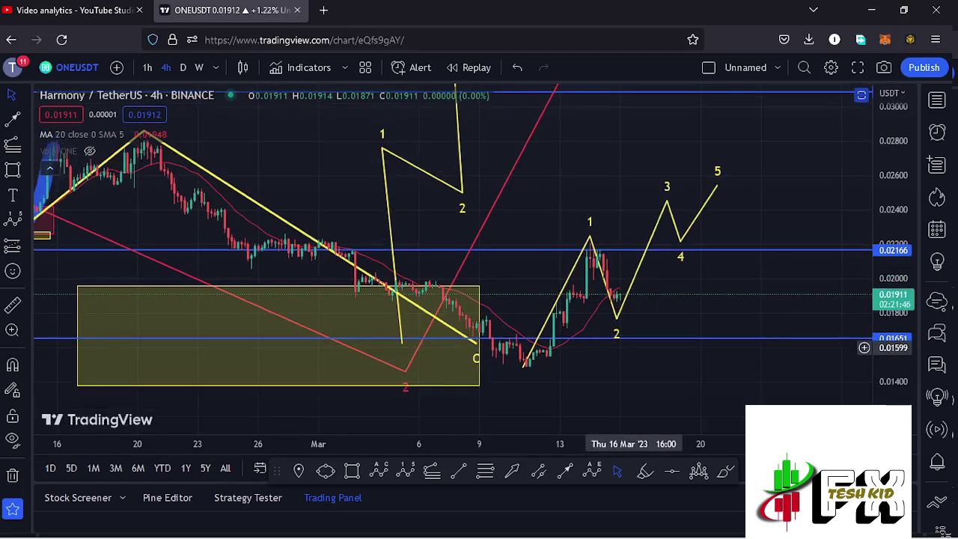